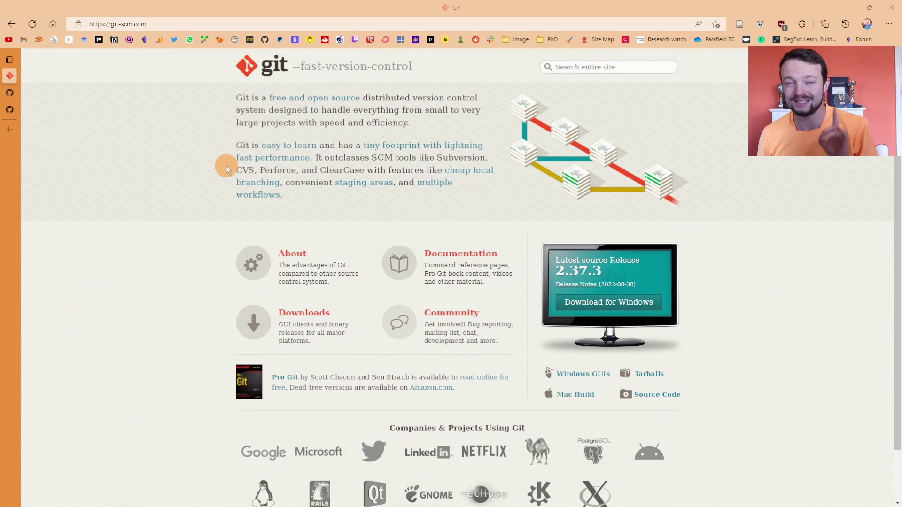
Cycle Edge tabs from git-scm.com to the GitHub profile, then the GitHub Desktop download page
key("ctrl+Tab")
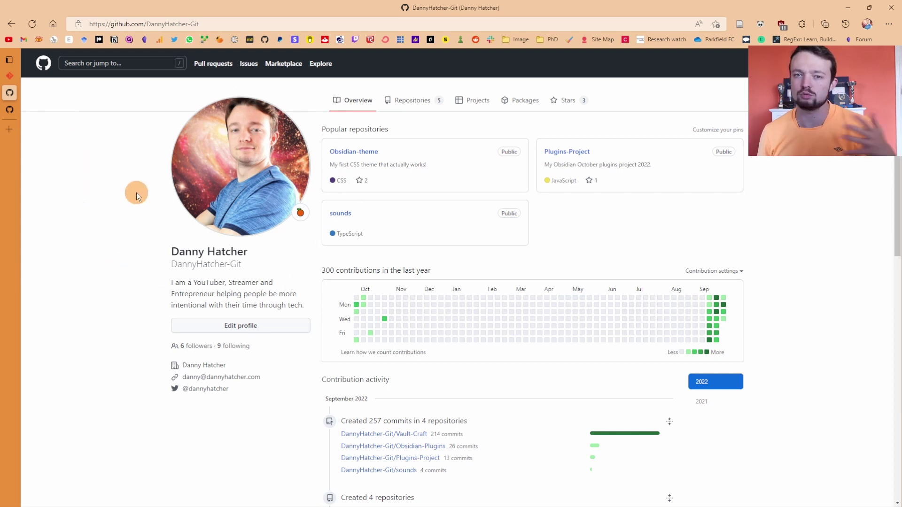
key("ctrl+Tab")
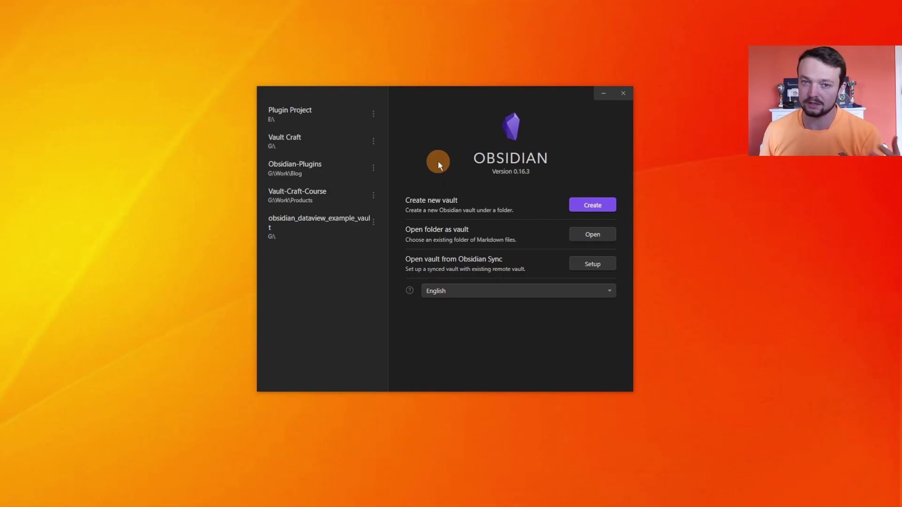
Create a new local Obsidian vault named 'new vault' on drive E:
left_click(599, 205)
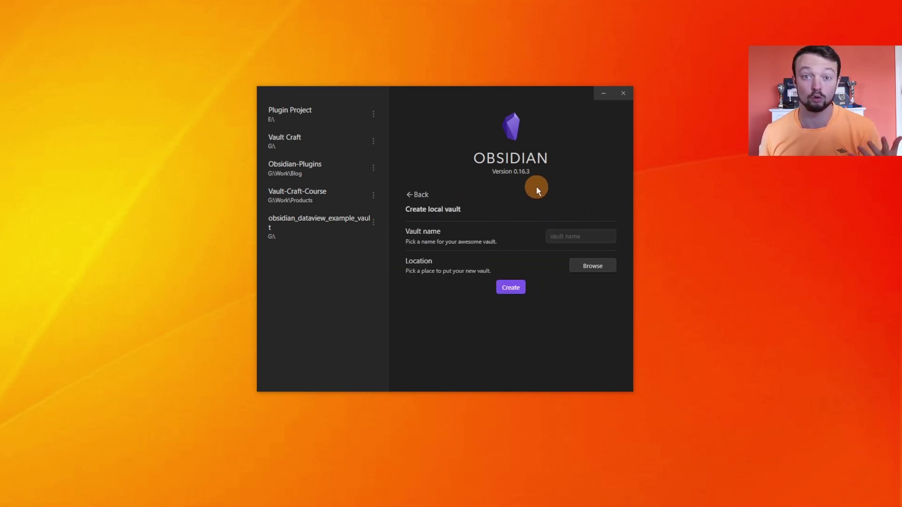
type("new vault")
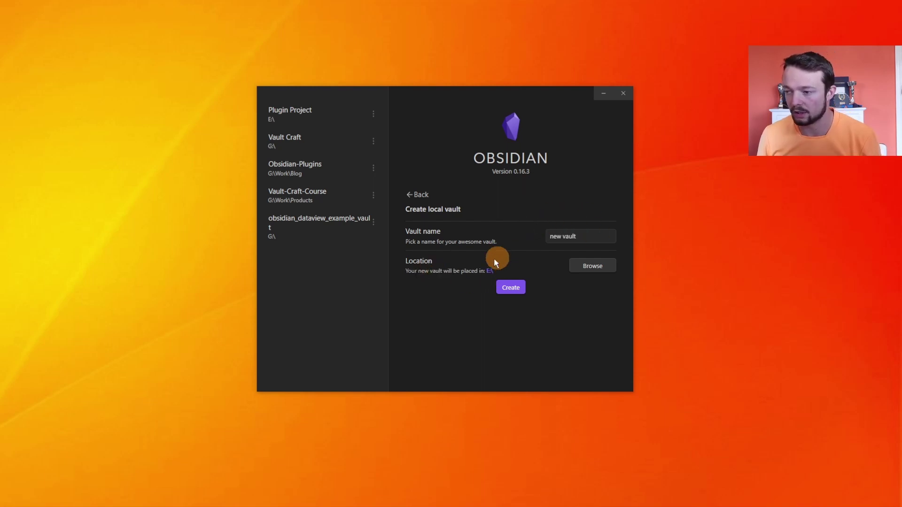
left_click(511, 288)
Turn on community plugins in the vault's settings
left_click(9, 497)
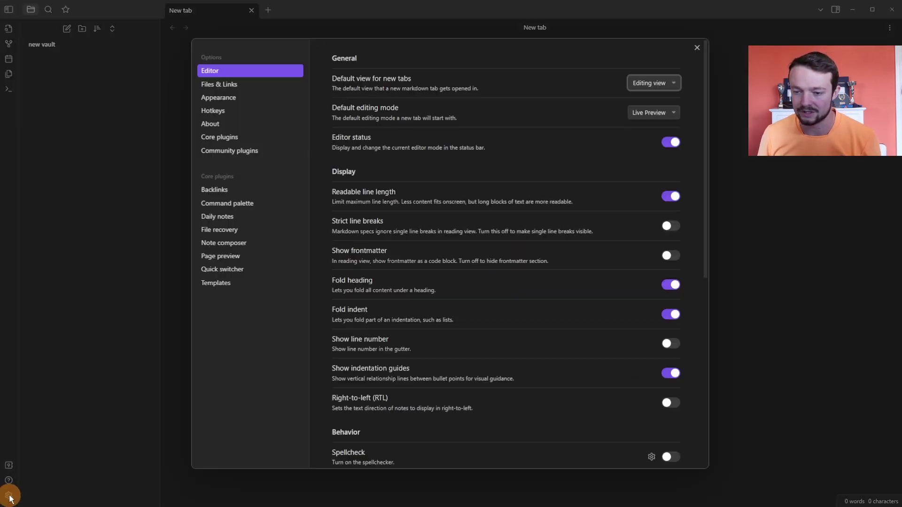
left_click(241, 154)
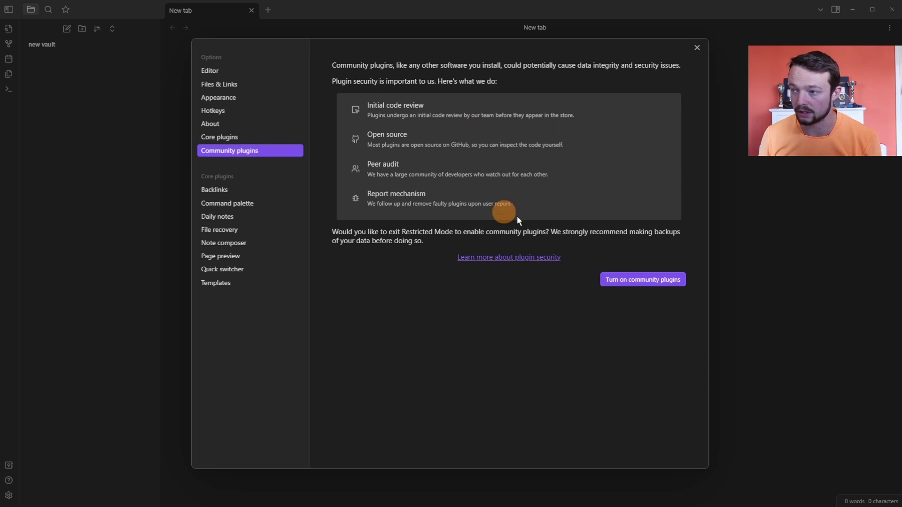
left_click(631, 282)
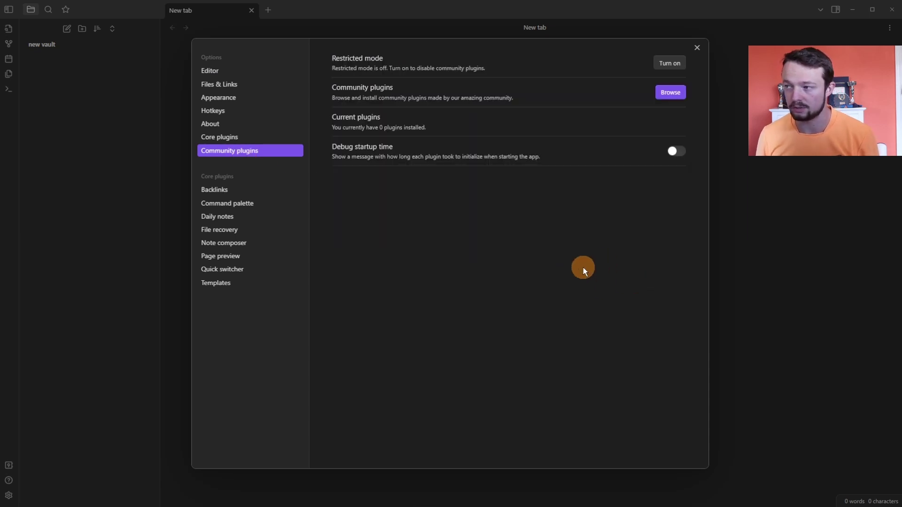
Find Obsidian Git by searching 'git', install and enable it, and open its options
left_click(671, 93)
type("git")
left_click(220, 114)
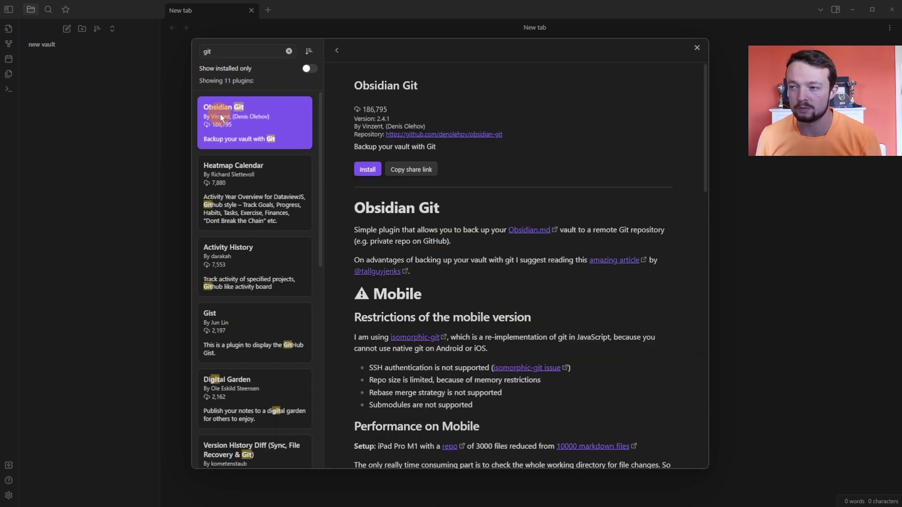
left_click(368, 169)
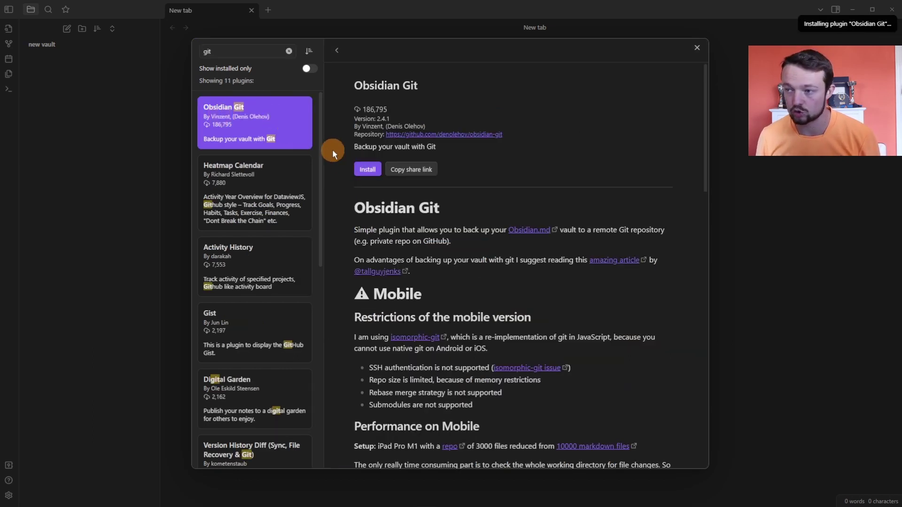
left_click(372, 171)
left_click(371, 171)
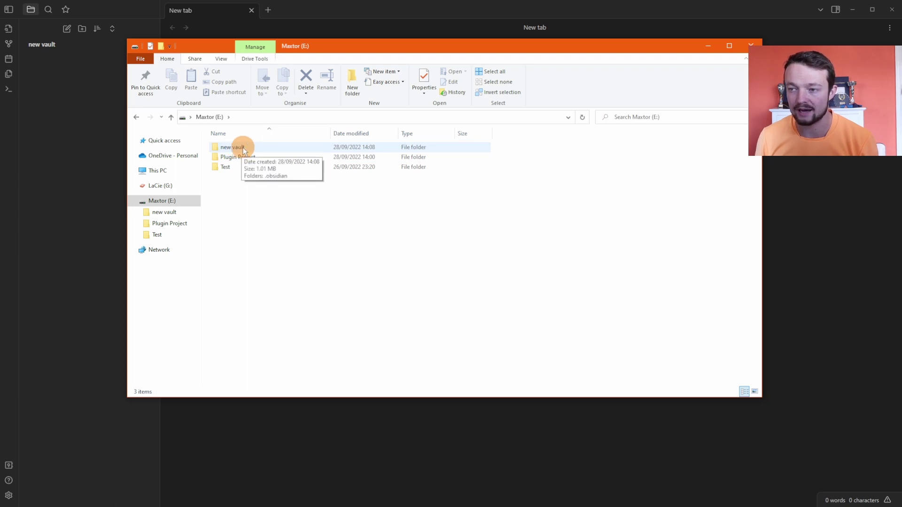
Open new vault\.obsidian\plugins in File Explorer to reveal the obsidian-git folder
double_click(243, 150)
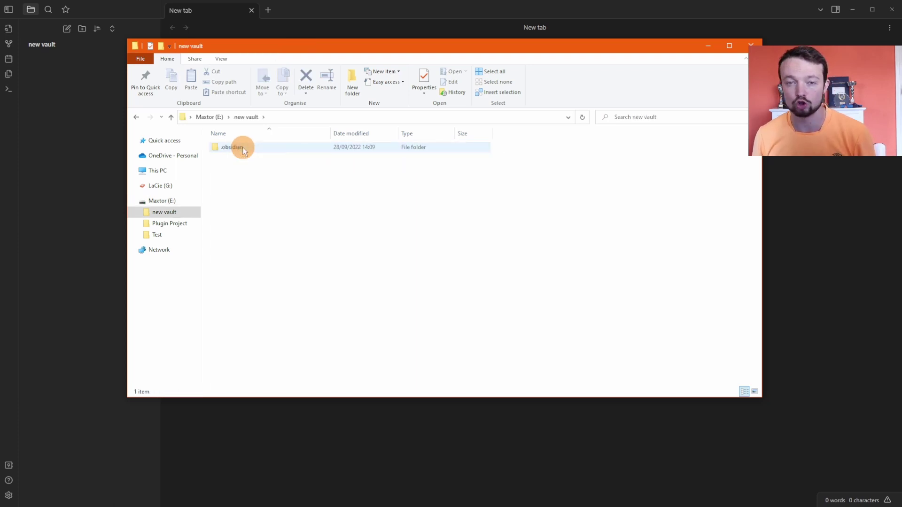
double_click(243, 150)
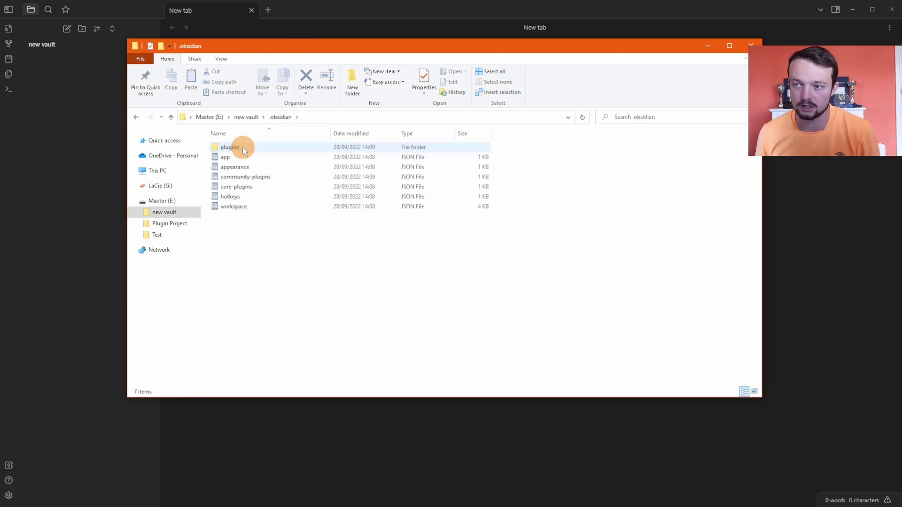
double_click(237, 149)
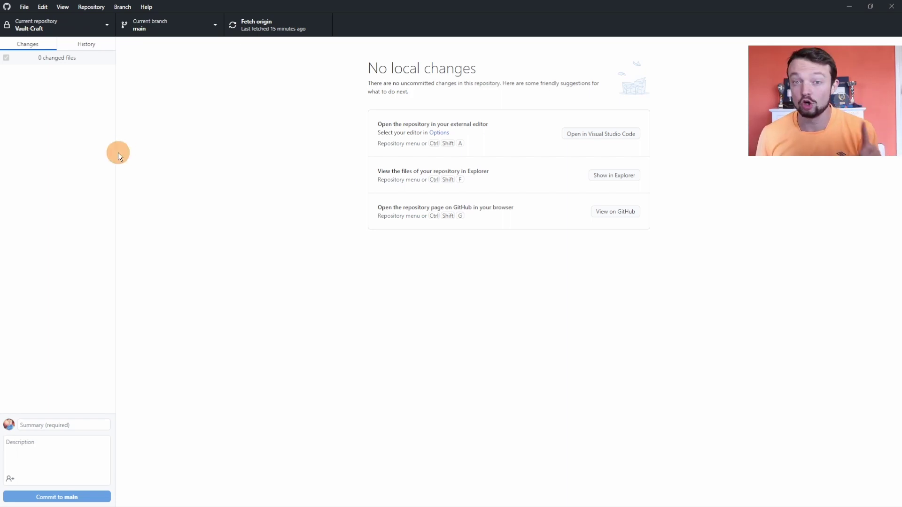
Start a new GitHub Desktop repository named 'repository' at local path E:\new vault
left_click(23, 7)
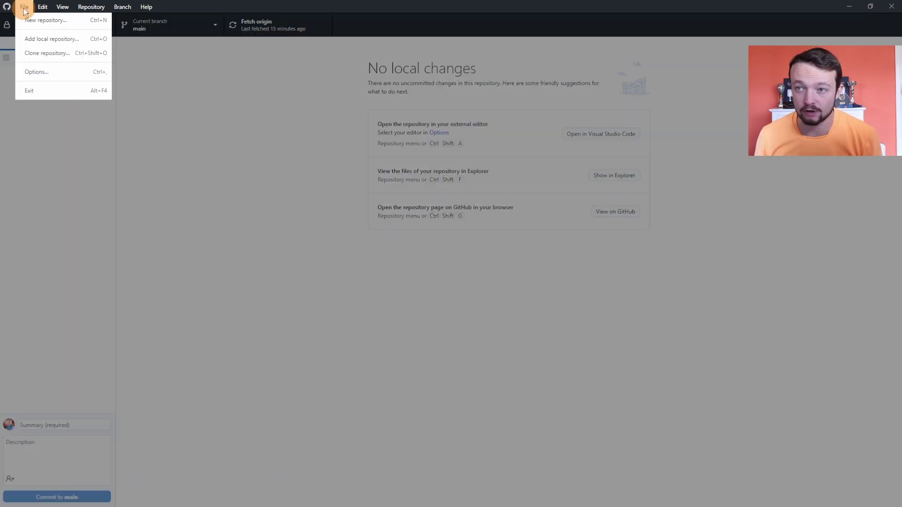
left_click(61, 23)
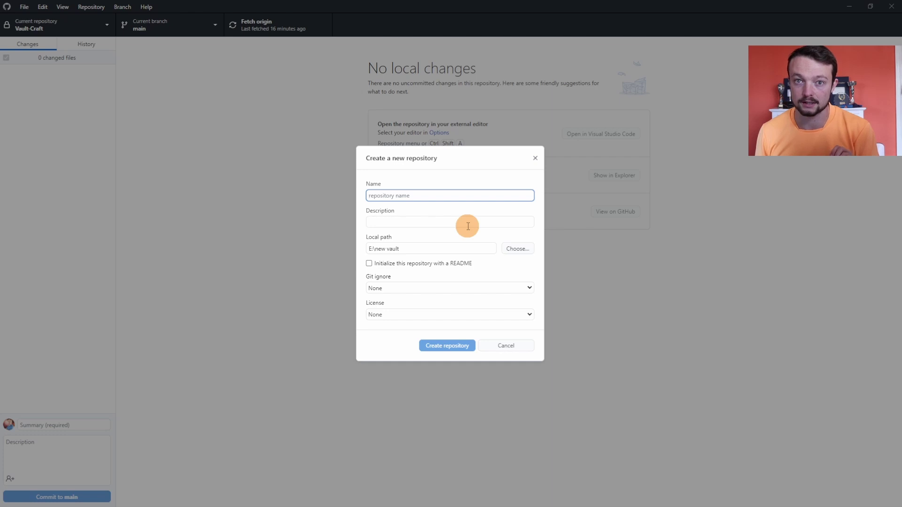
type("repository")
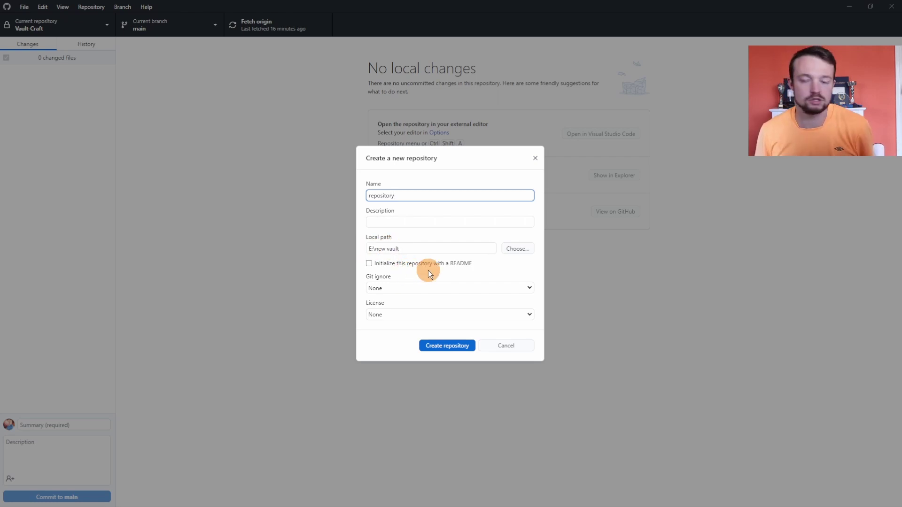
Create the repository, then open E:\new vault\repository in File Explorer
left_click(462, 348)
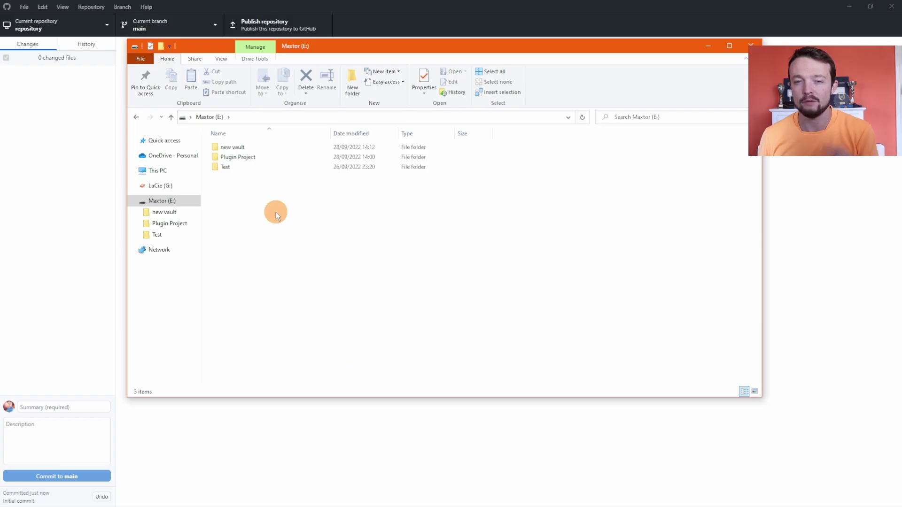
double_click(263, 146)
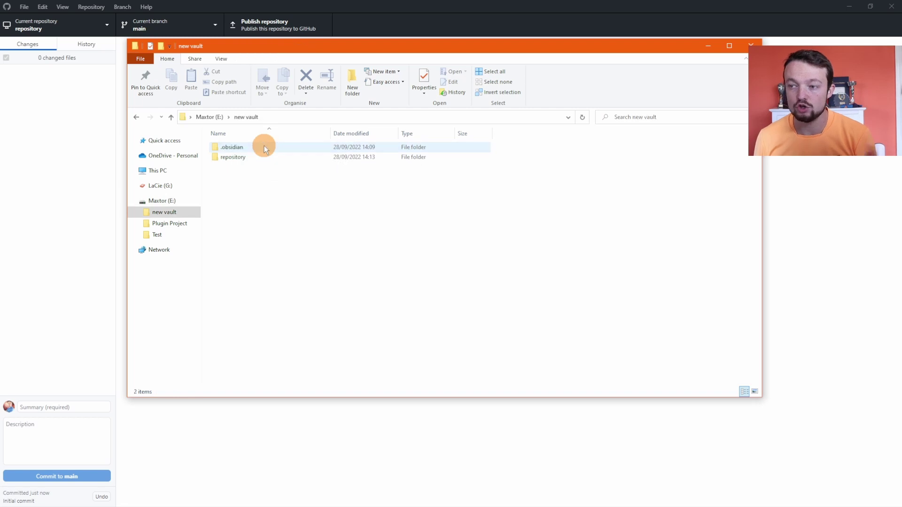
left_click(254, 160)
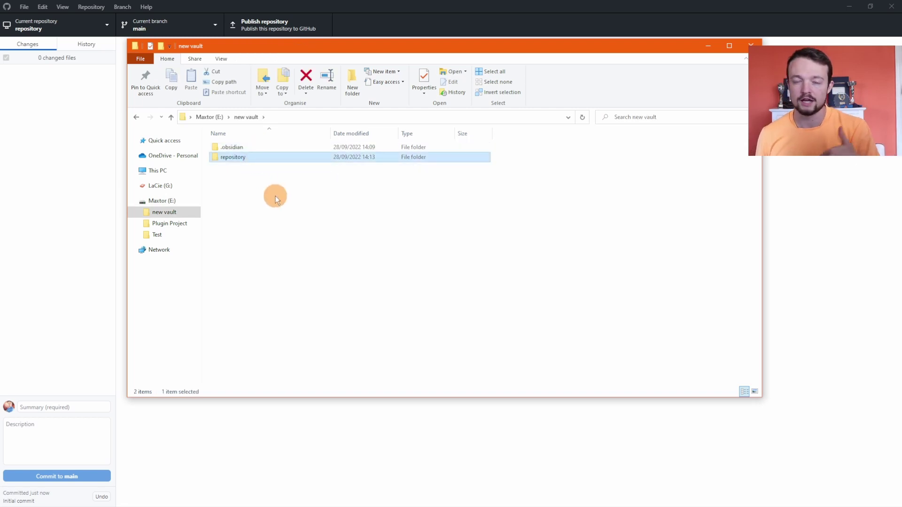
double_click(239, 159)
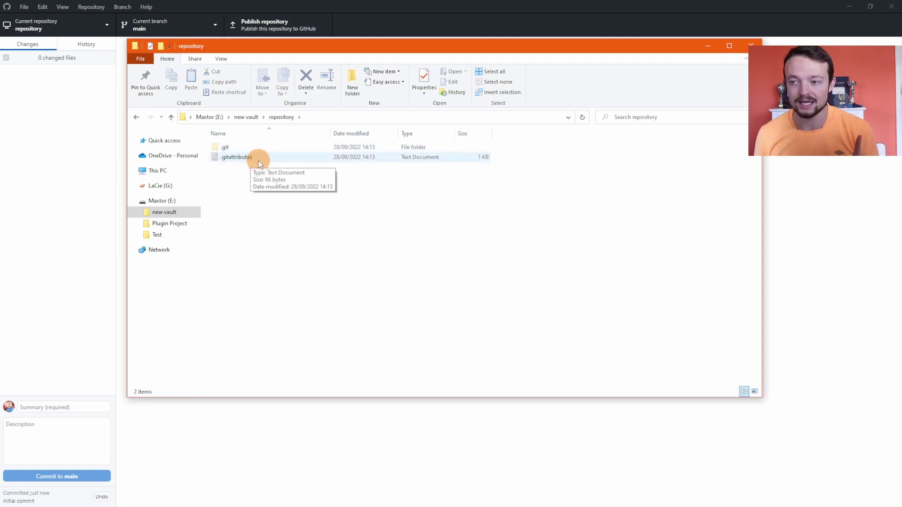
Turn Hidden items back on so .git and .gitattributes show in the repository folder
left_click(259, 161)
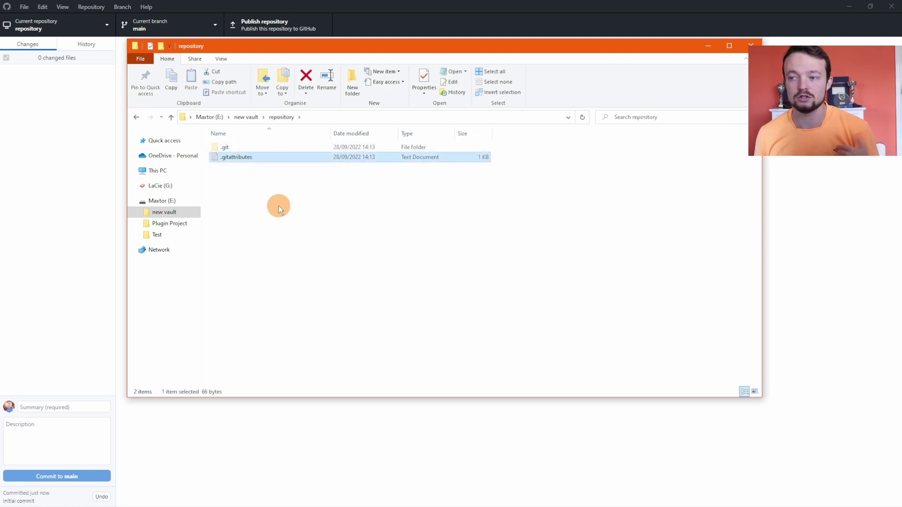
left_click(248, 146)
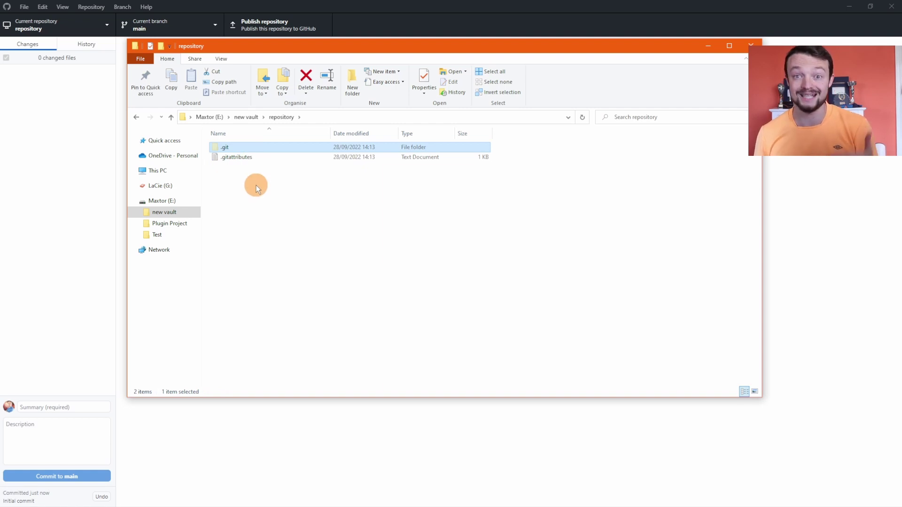
left_click(257, 185)
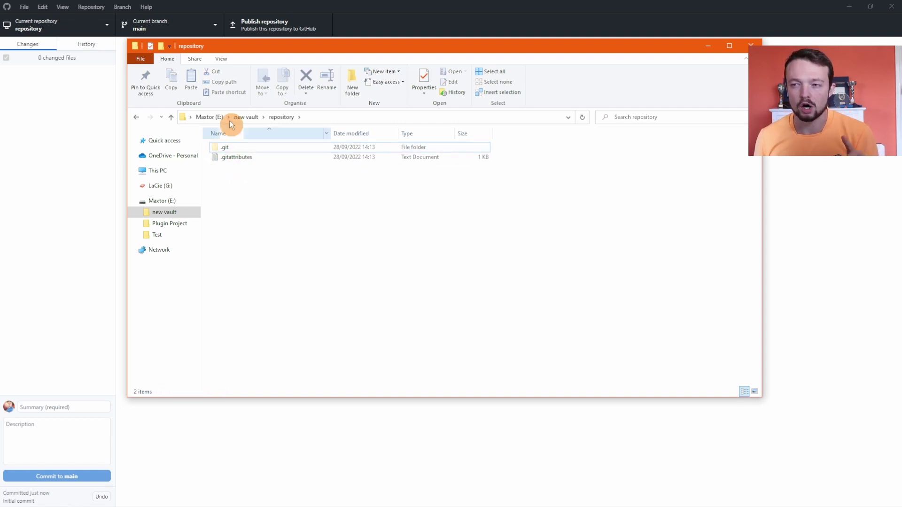
left_click(221, 59)
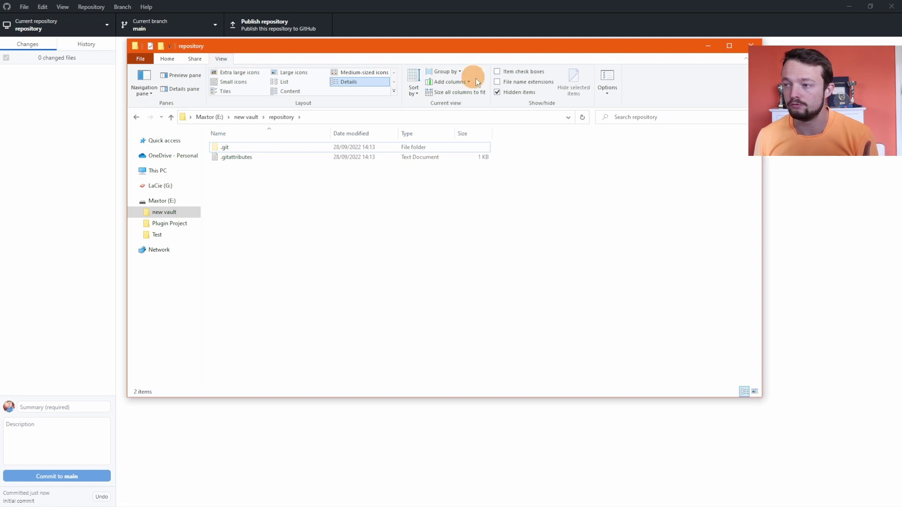
left_click(498, 93)
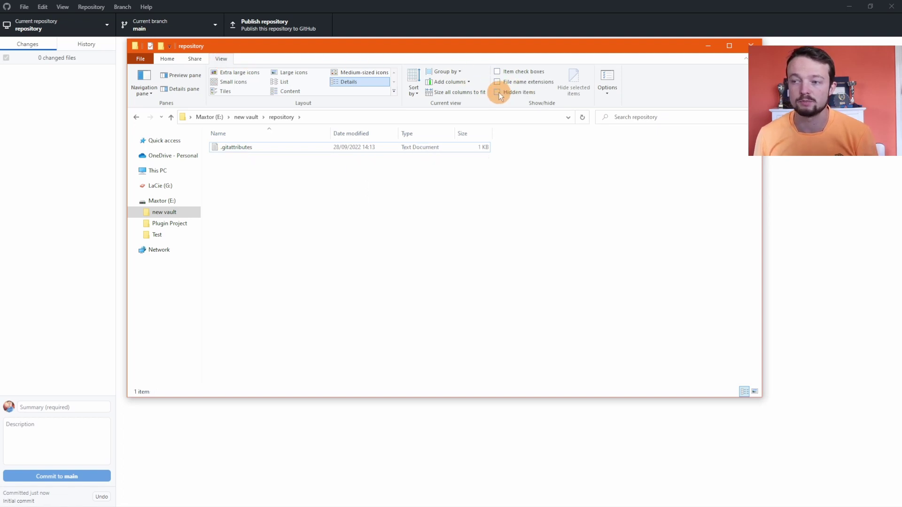
left_click(498, 93)
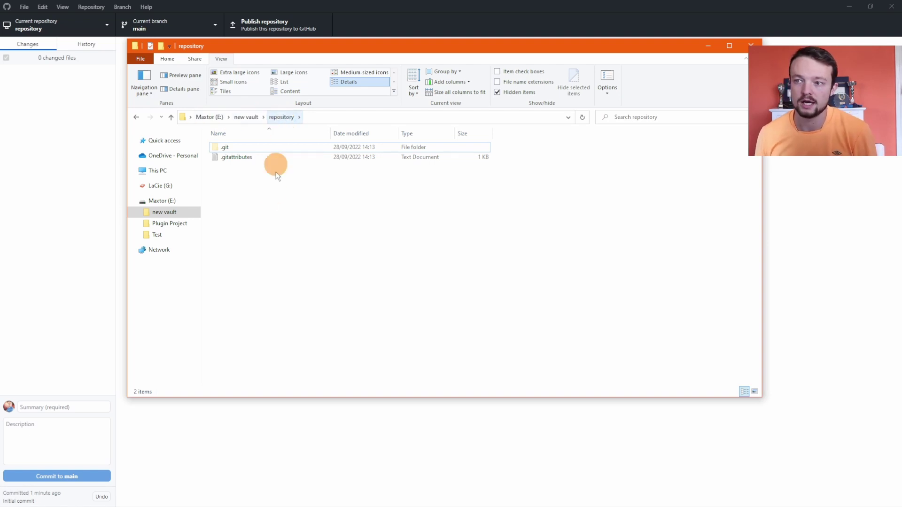
Move .git and .gitattributes out of repository directly into new vault
left_click_drag(266, 201, 250, 138)
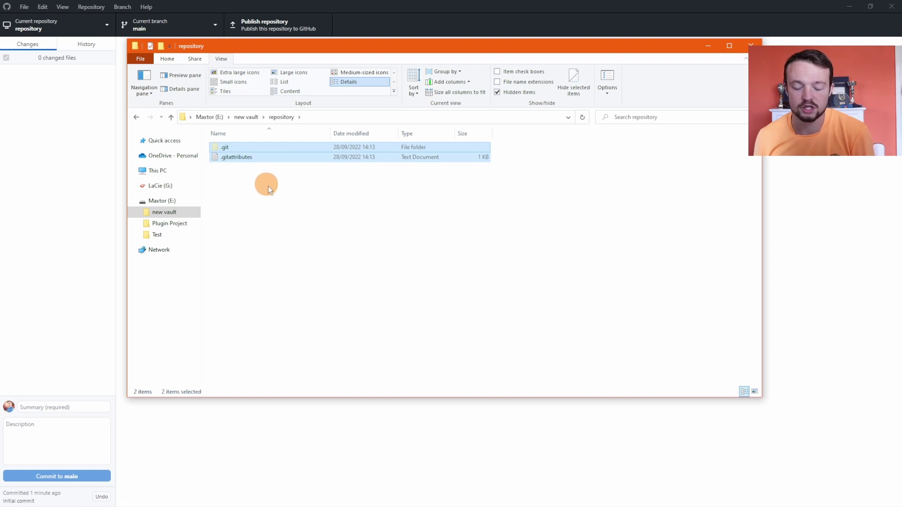
left_click(248, 117)
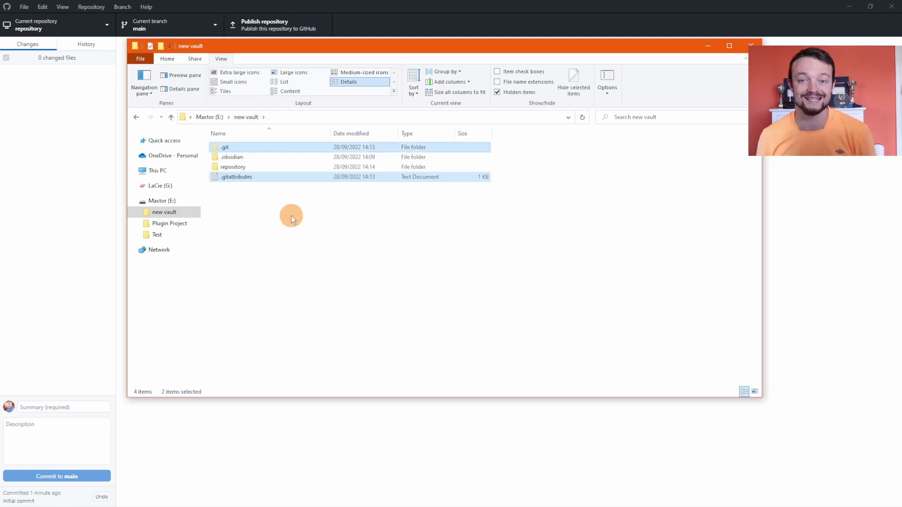
key("Up")
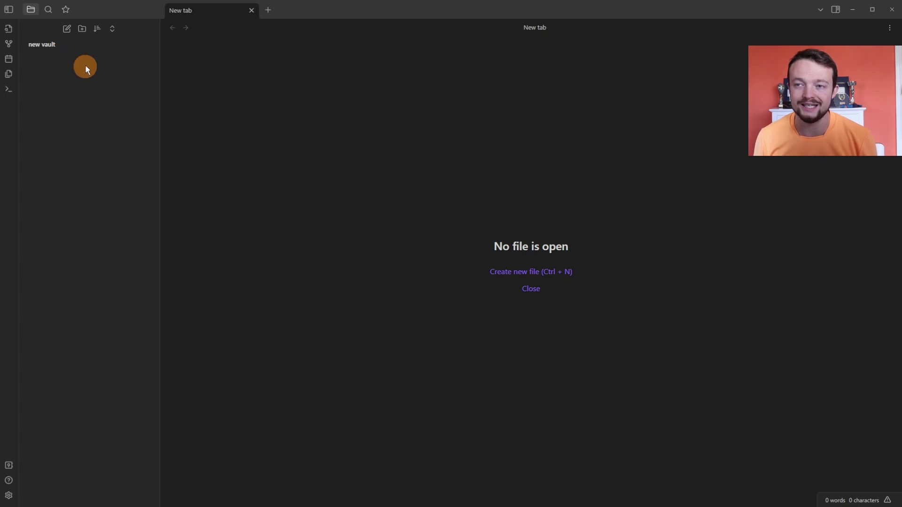
Add a folder called 'new folder' to the vault and switch to the vault's Explorer window
left_click(84, 29)
type("new folder")
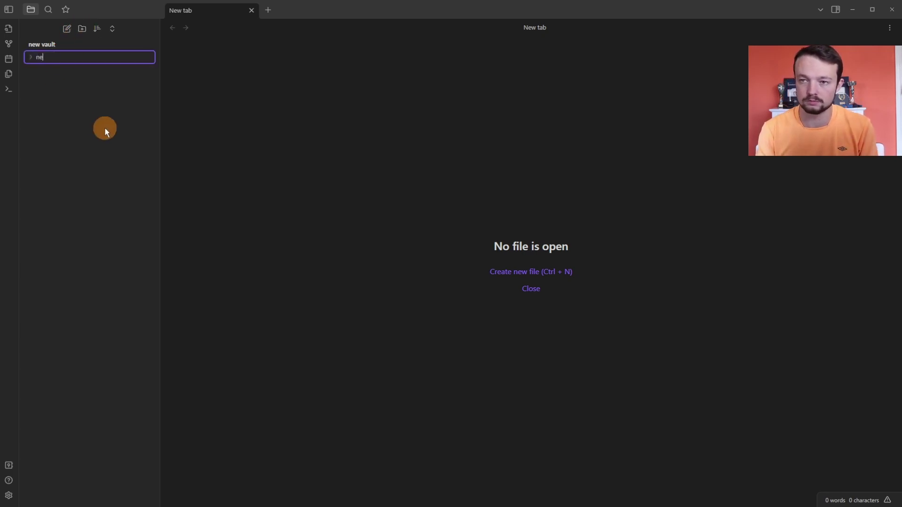
key("Return")
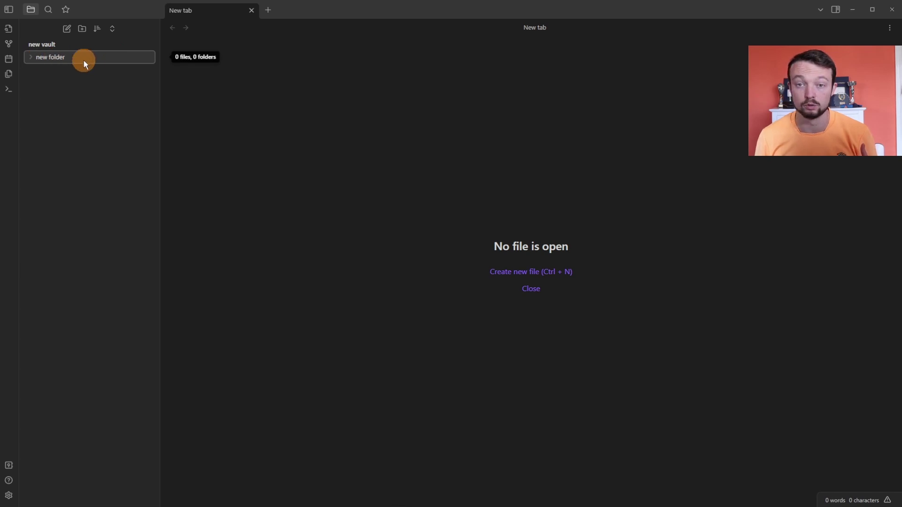
key("alt+Tab")
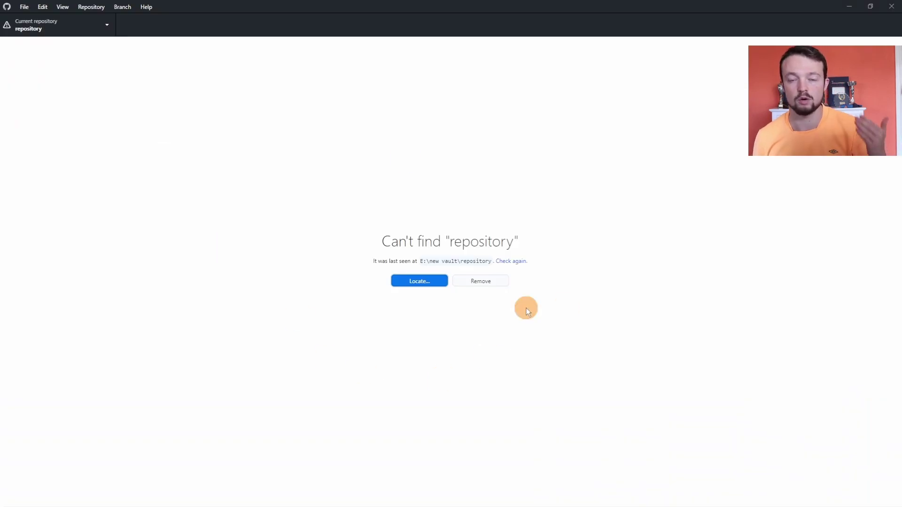
Point GitHub Desktop's missing repository at the E:\new vault folder
left_click(428, 283)
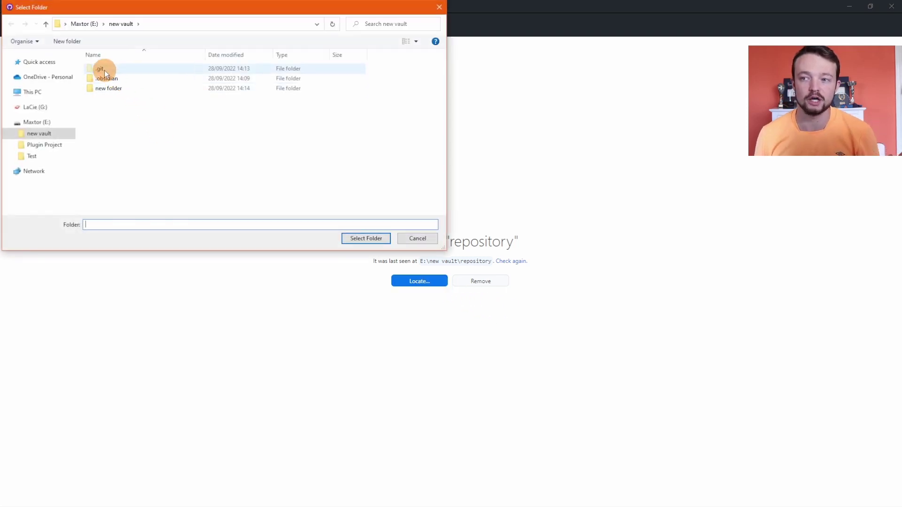
left_click(118, 24)
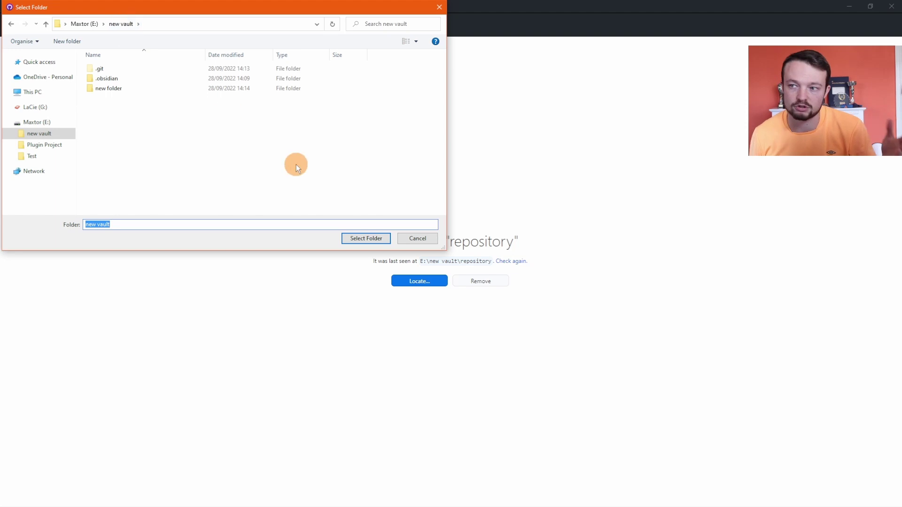
left_click(373, 240)
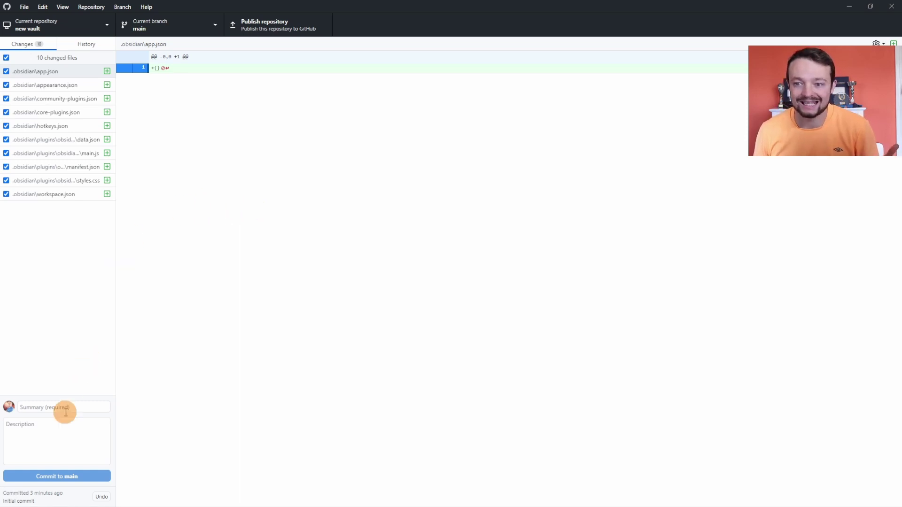
Commit the 10 changed .obsidian files to main with summary 'commit'
left_click(41, 408)
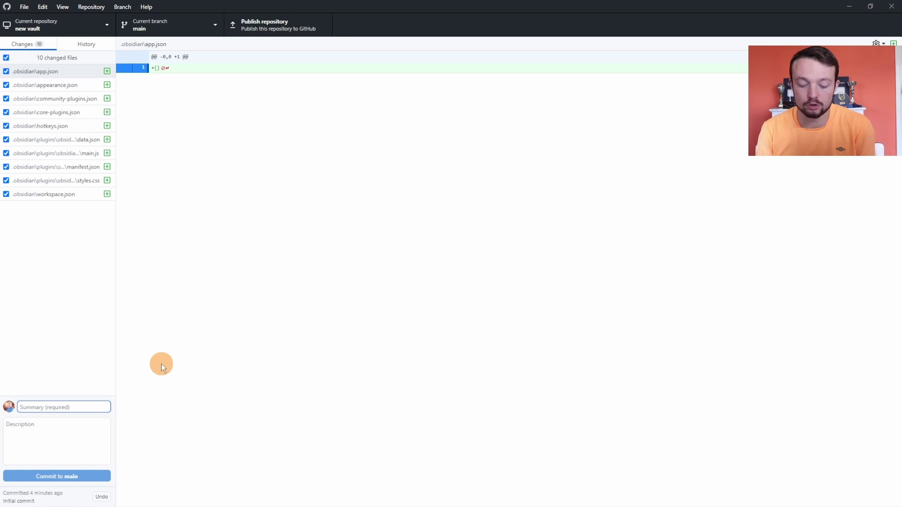
type("commit")
left_click(65, 476)
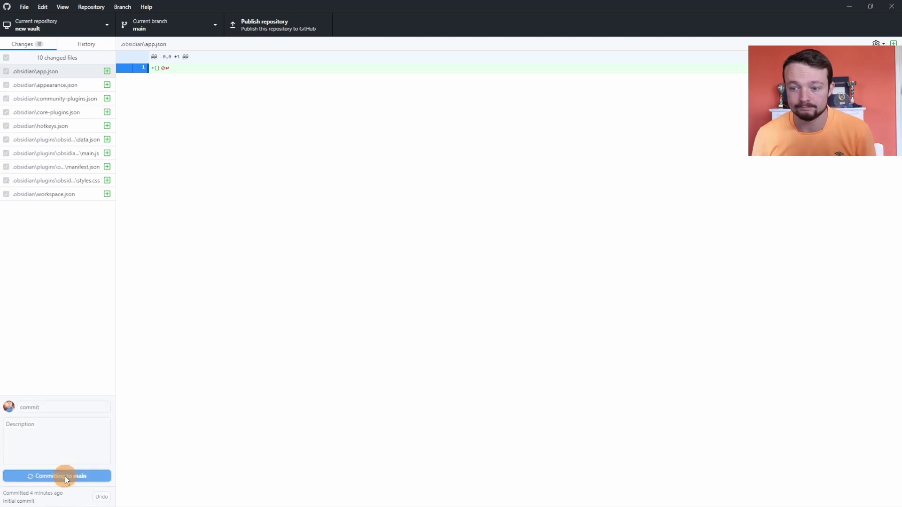
Review the Initial commit and the new 'commit' entry in History
left_click(87, 44)
left_click(72, 106)
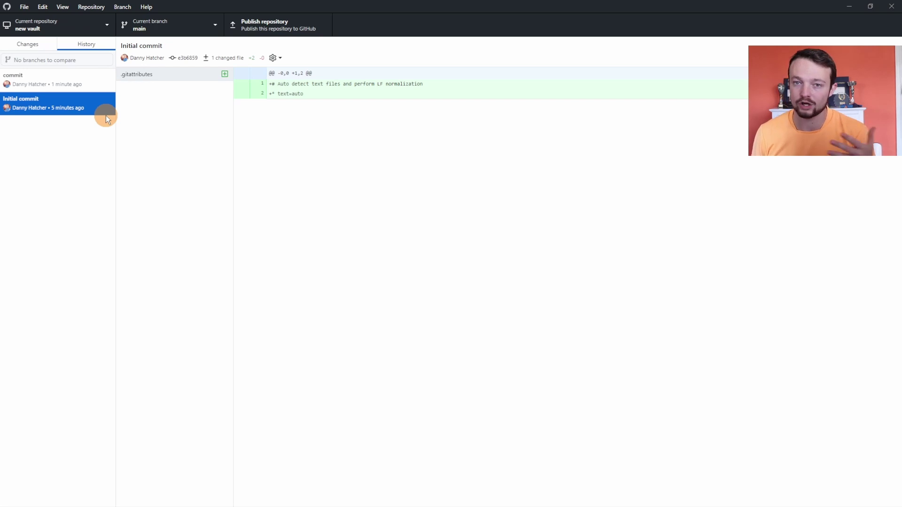
left_click(61, 83)
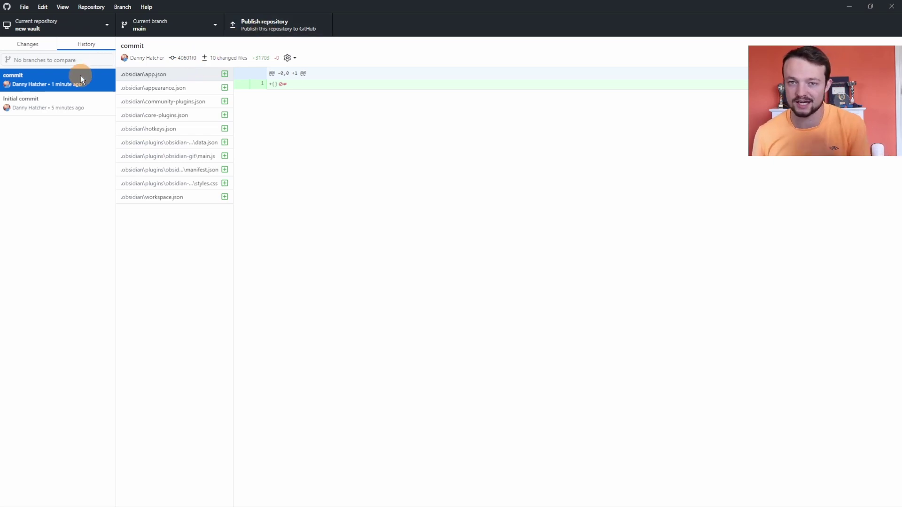
Publish new vault to GitHub with 'Keep this code private' left checked
left_click(263, 26)
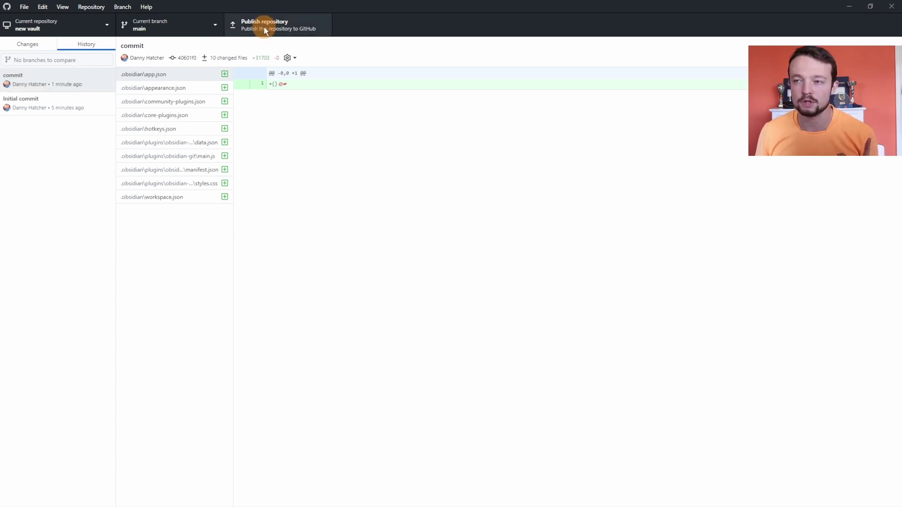
left_click(295, 27)
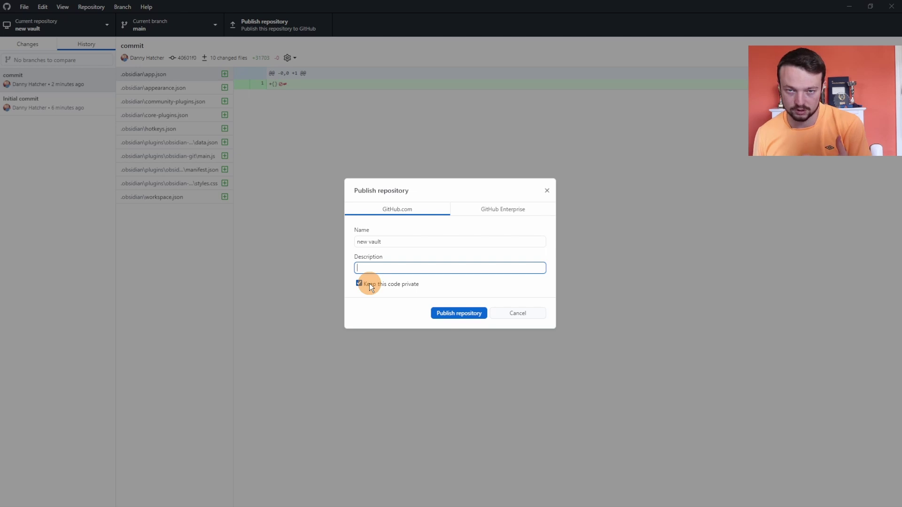
left_click(468, 312)
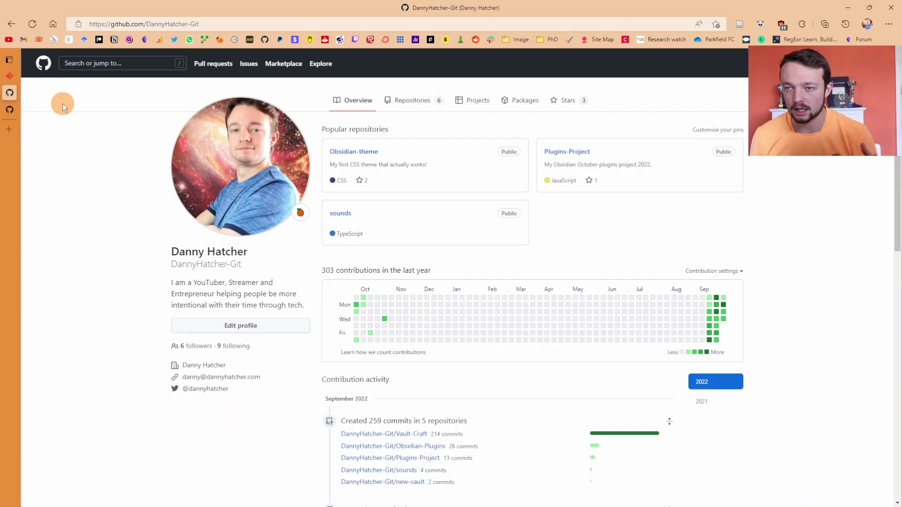
Go from the GitHub dashboard through your profile's Repositories list to the new-vault repository
left_click(43, 64)
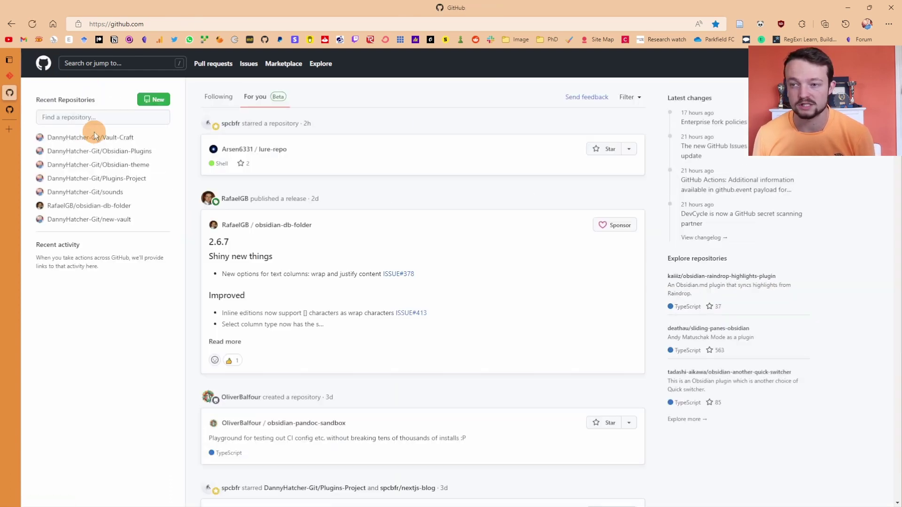
left_click(84, 137)
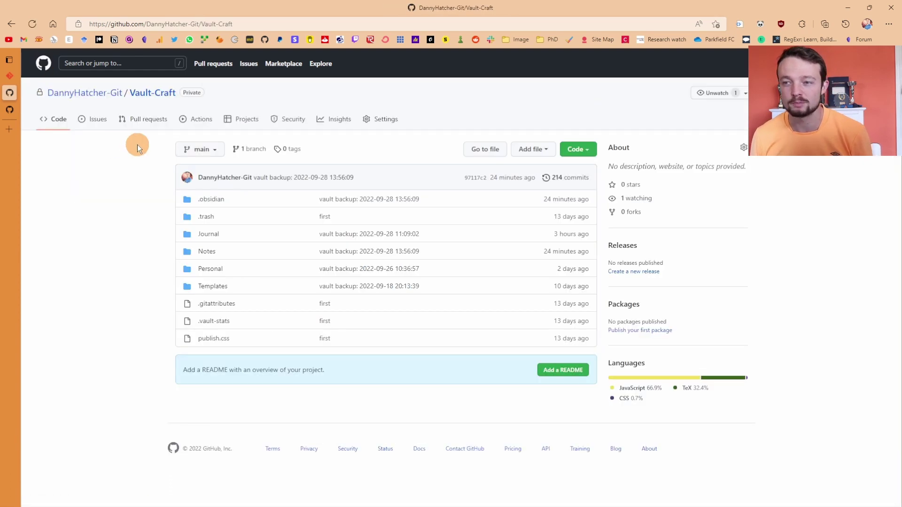
left_click(79, 94)
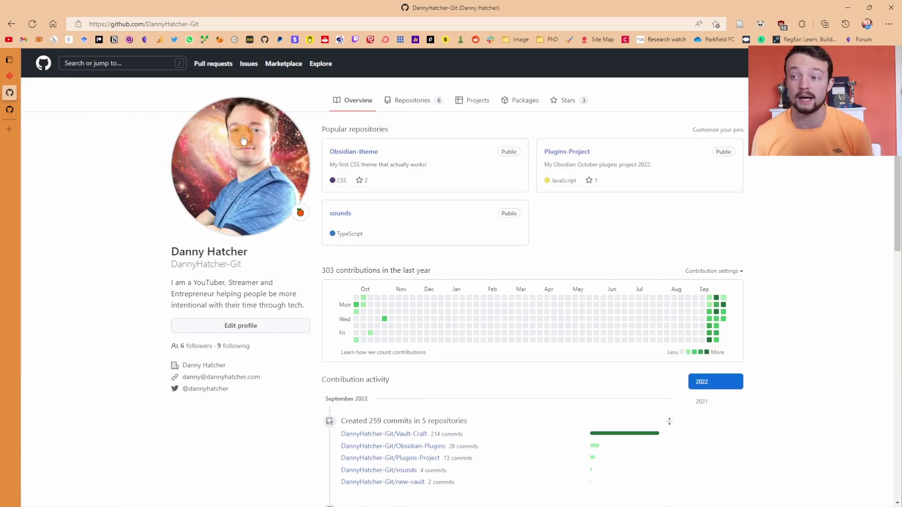
left_click(414, 107)
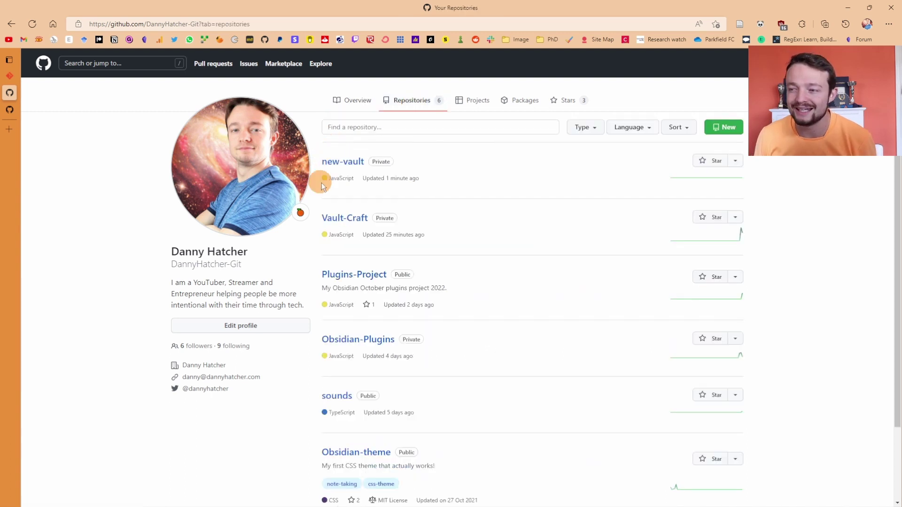
left_click(348, 166)
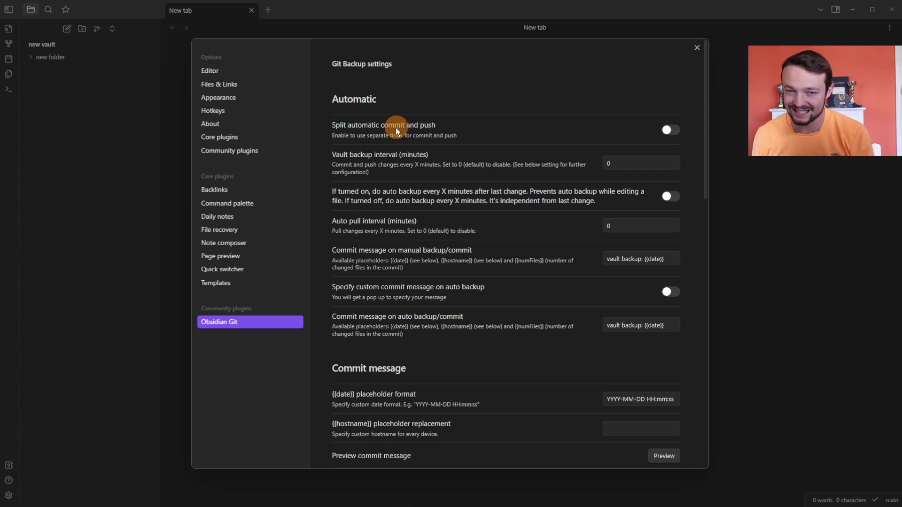
left_click(280, 151)
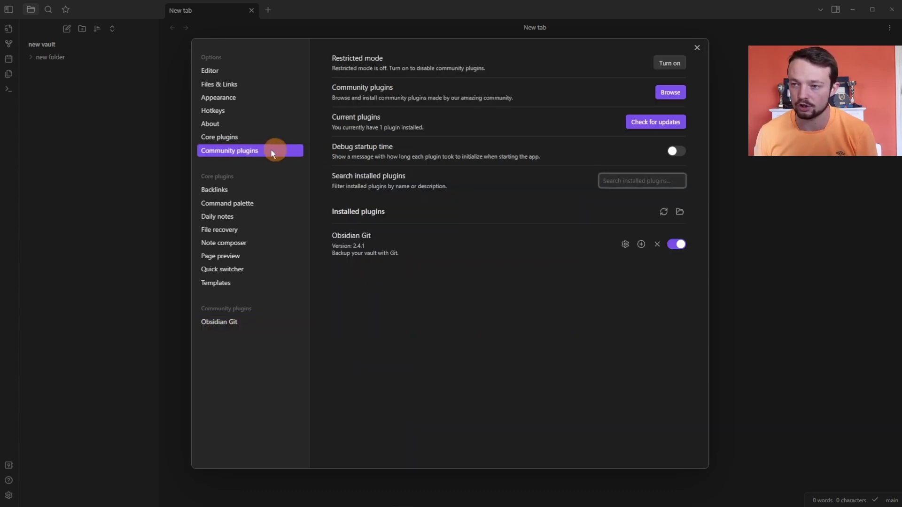
left_click(678, 248)
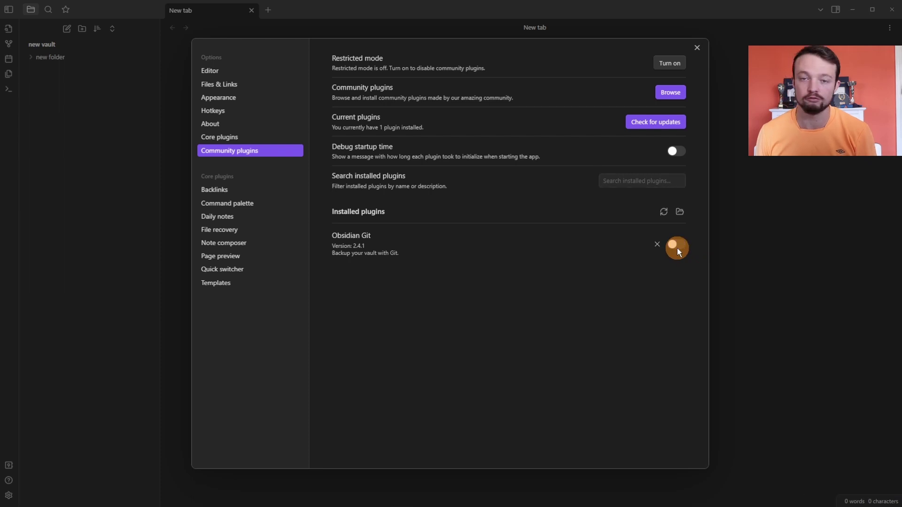
left_click(678, 248)
left_click(247, 322)
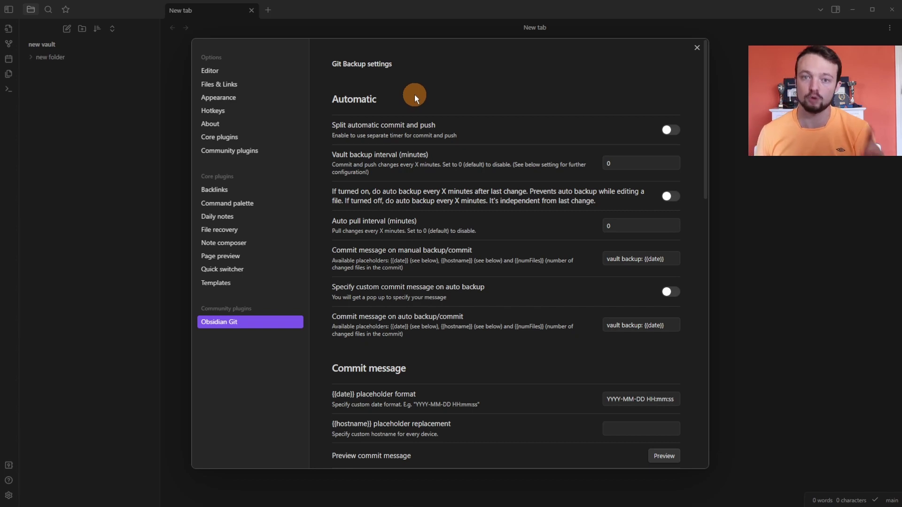
key("alt+Tab")
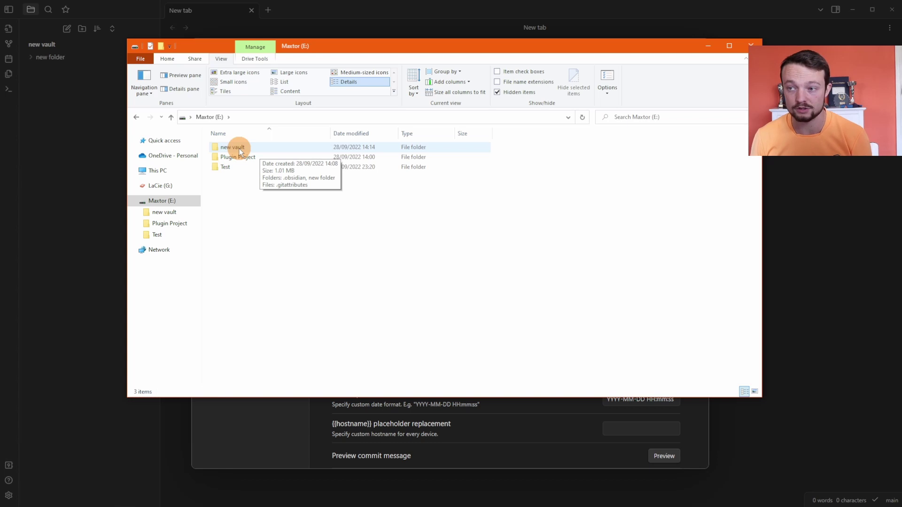
double_click(238, 148)
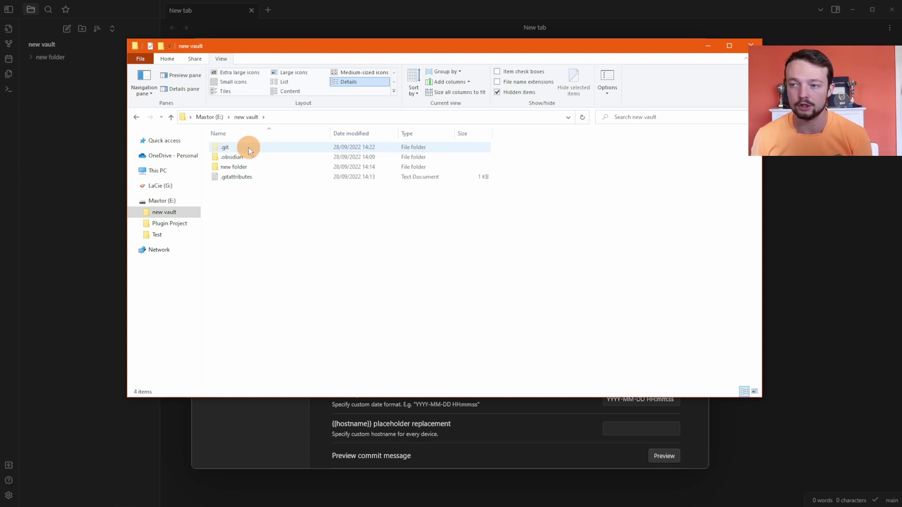
left_click(269, 169)
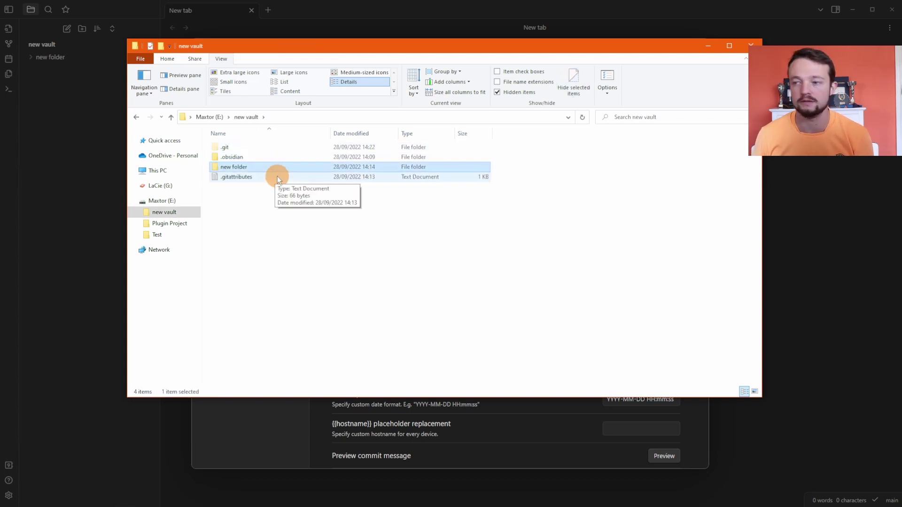
left_click(277, 177)
Set the Obsidian Git vault backup interval to 10 minutes
key("alt+Tab")
scroll(502, 119, "down", 10)
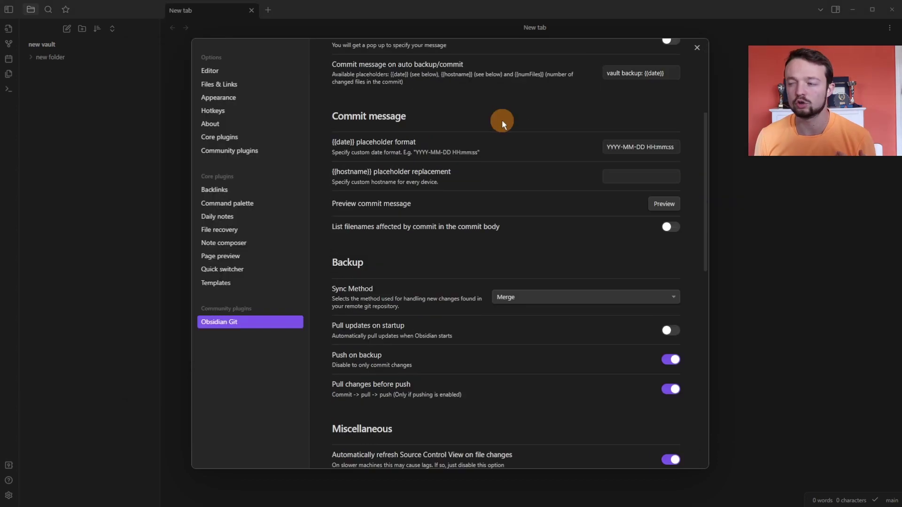
scroll(505, 163, "up", 8)
scroll(505, 166, "up", 6)
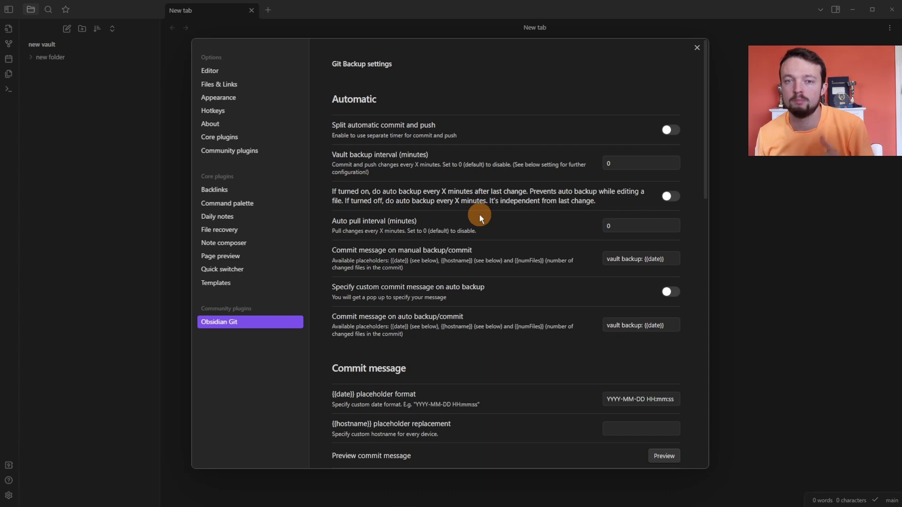
left_click(672, 164)
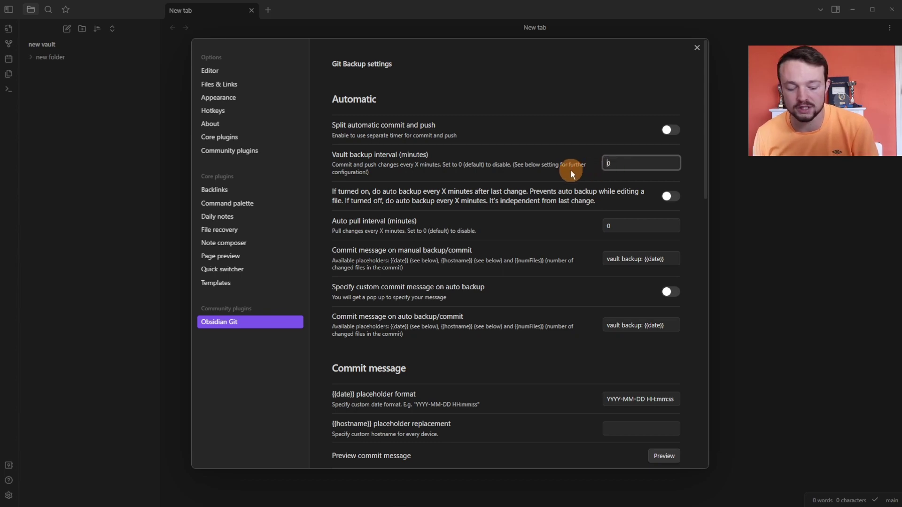
type("1")
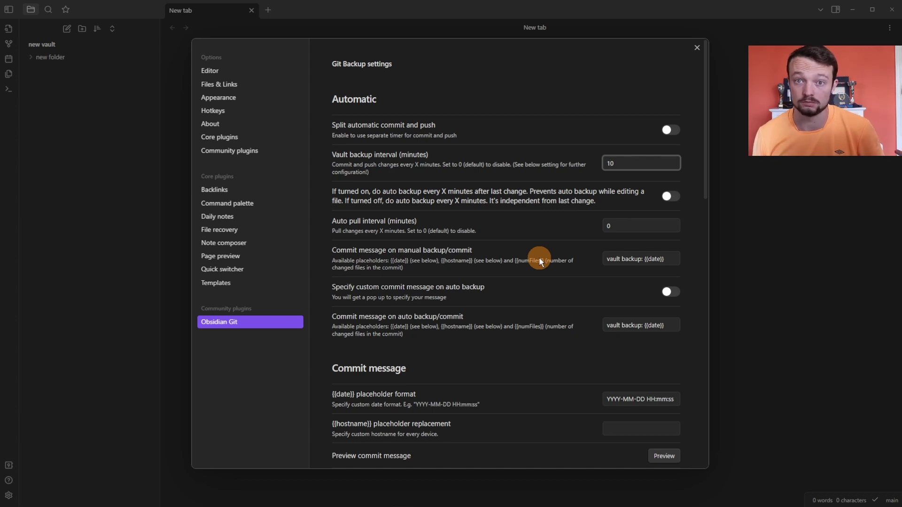
Review the commit author name and email fields, then close Settings
scroll(540, 262, "down", 10)
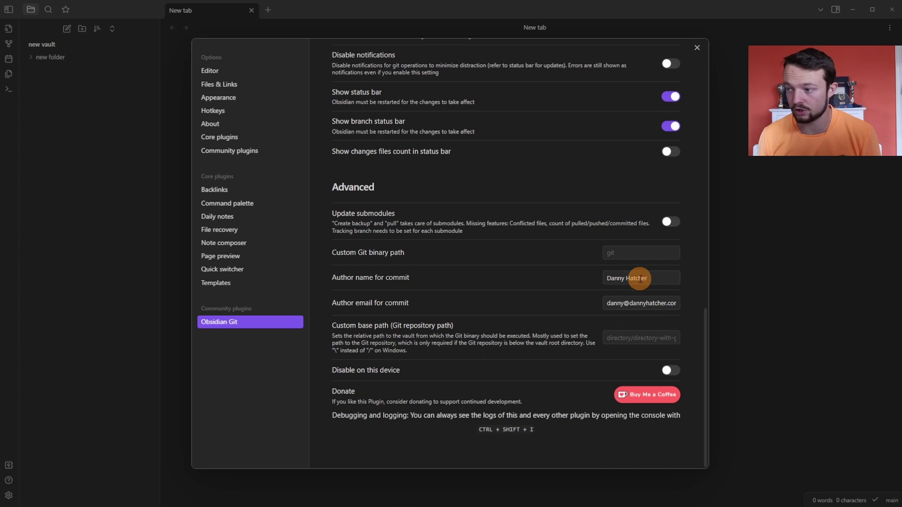
left_click(650, 301)
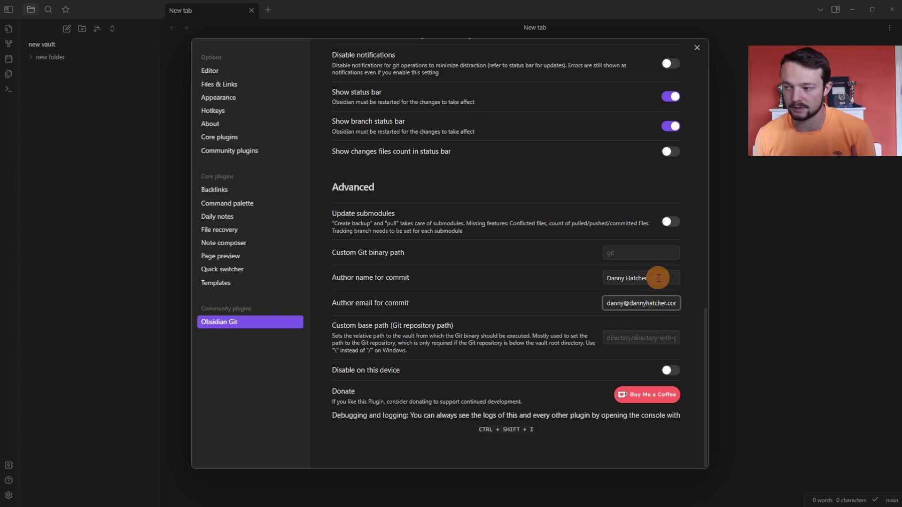
left_click(658, 277)
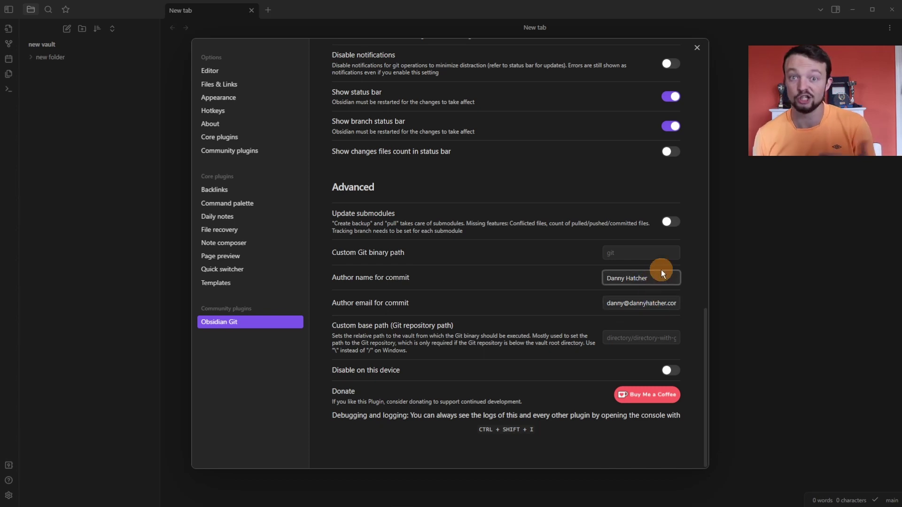
left_click(726, 184)
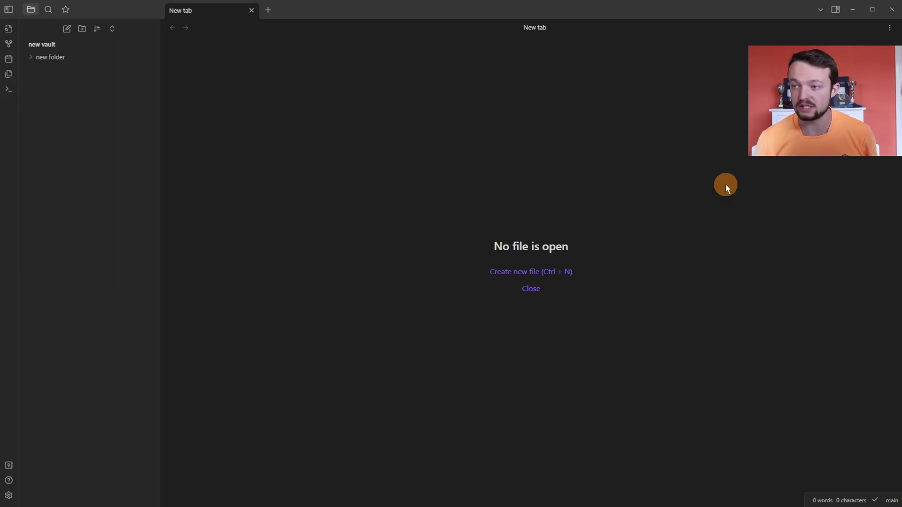
Run 'Obsidian Git: Open source control view' from the command palette and show it in the right sidebar
key("ctrl+p")
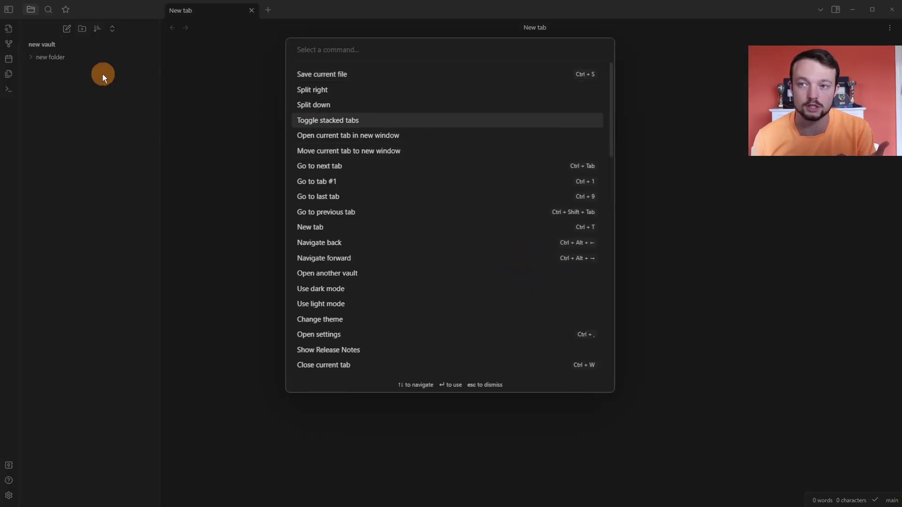
left_click(55, 72)
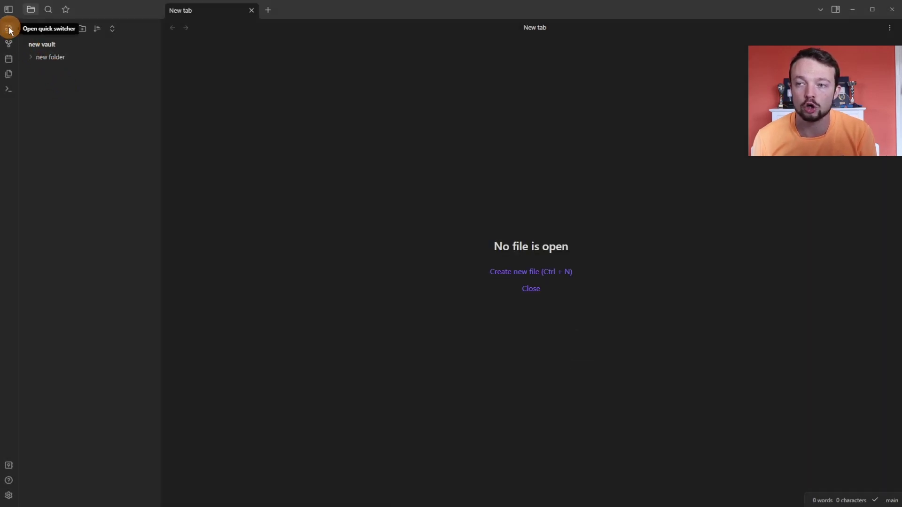
left_click(10, 90)
type("git")
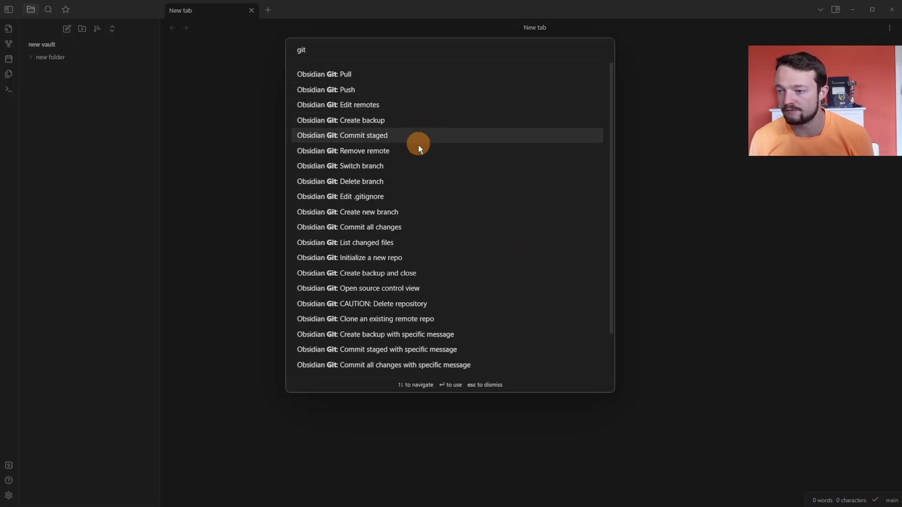
left_click(430, 288)
left_click(837, 11)
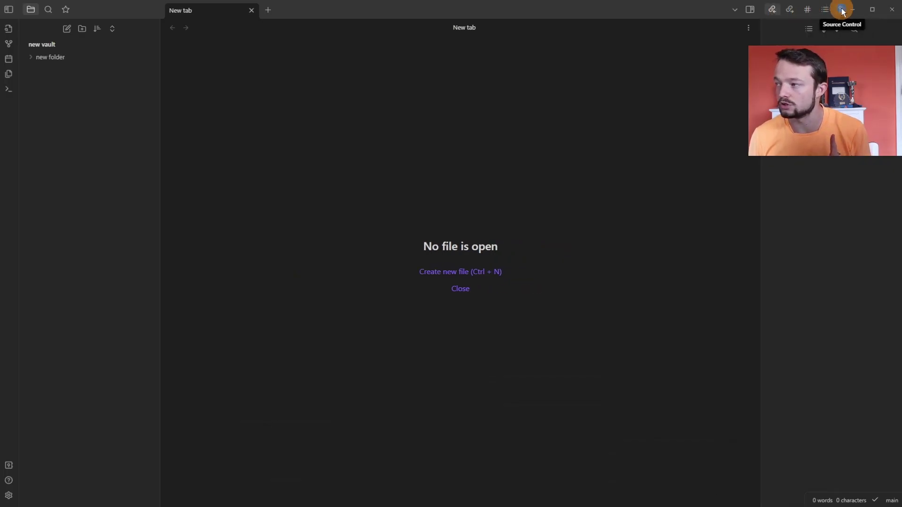
left_click(842, 10)
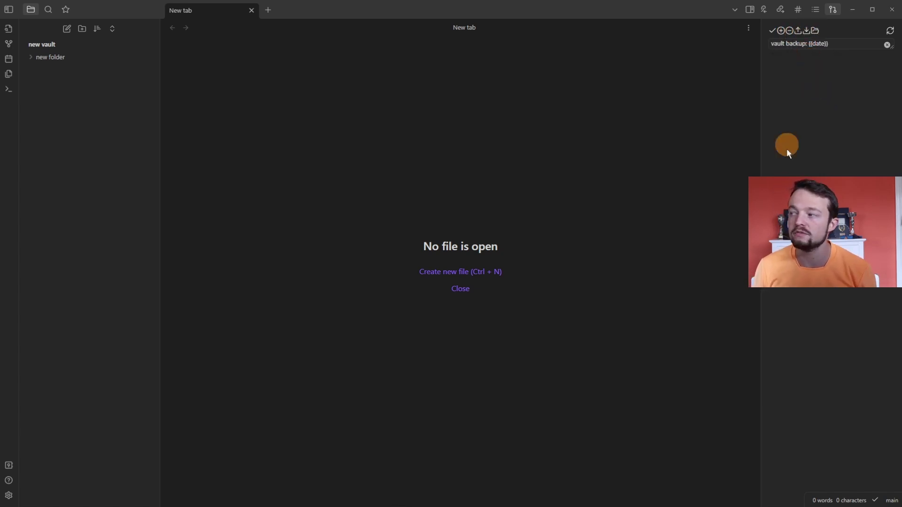
Create a note titled 'test note' inside new folder
left_click(74, 59)
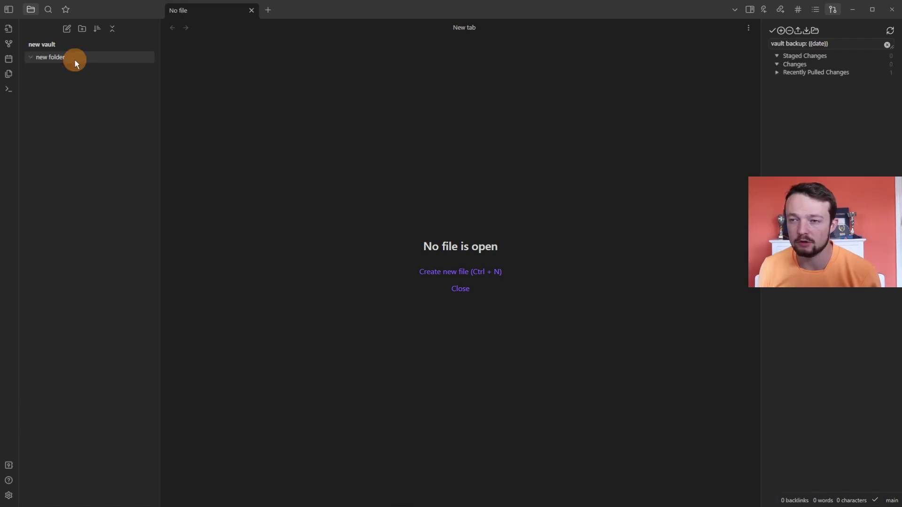
right_click(75, 61)
left_click(111, 67)
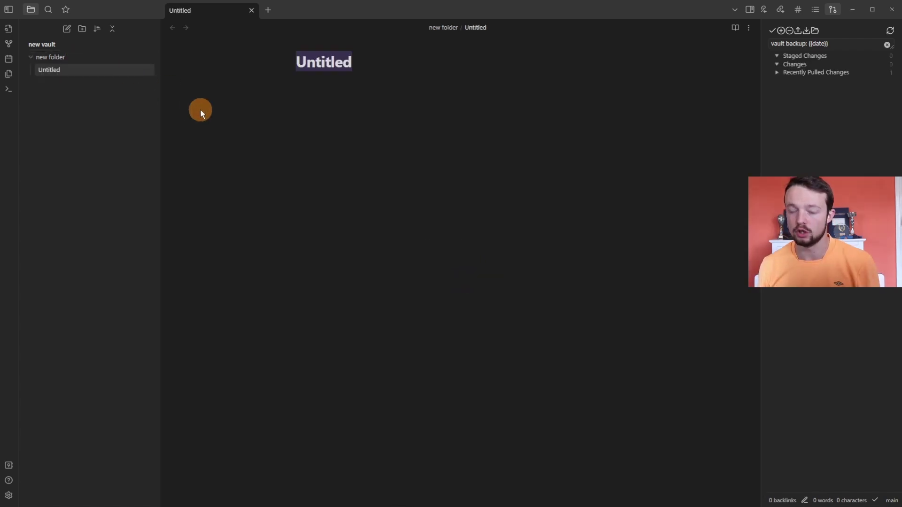
type("test note")
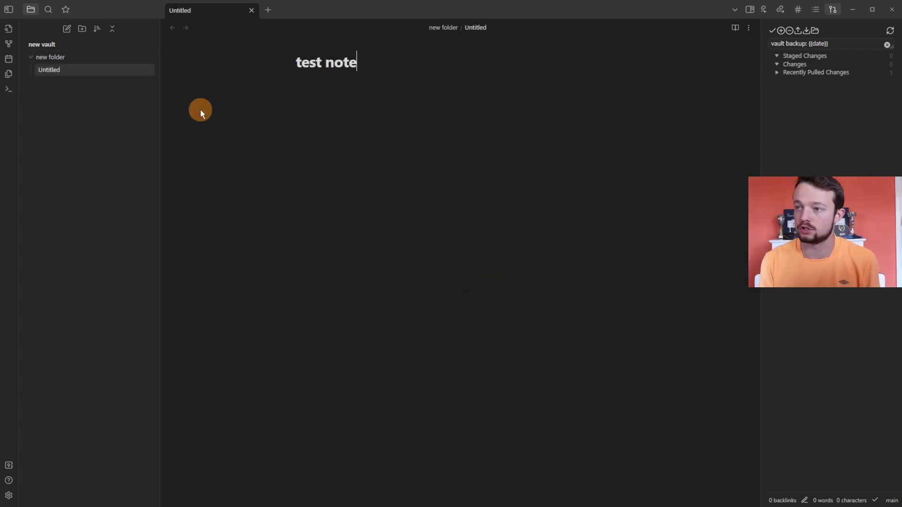
key("Return")
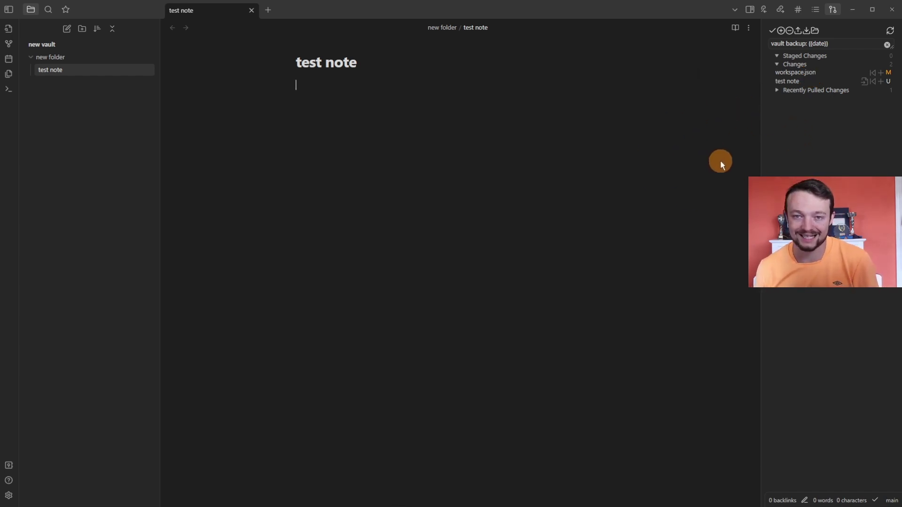
Stage the workspace.json and test note changes in source control
left_click(774, 31)
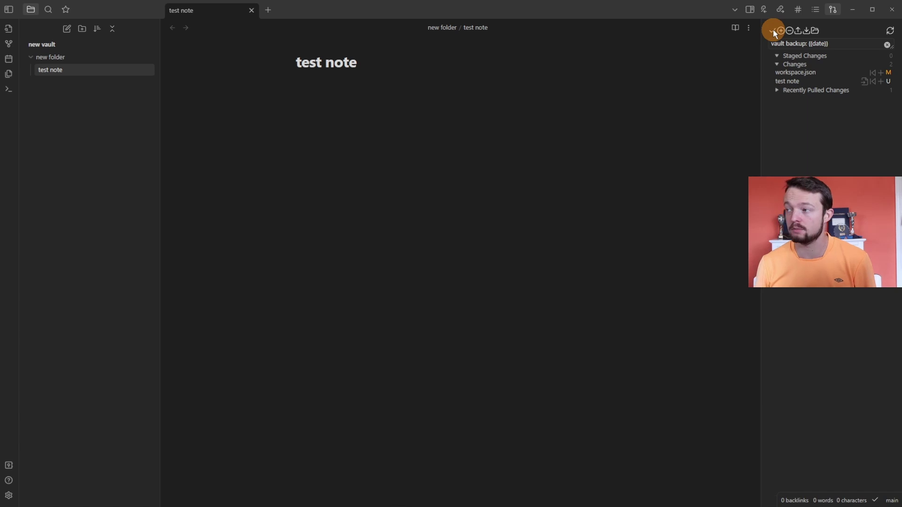
left_click(886, 74)
left_click(882, 82)
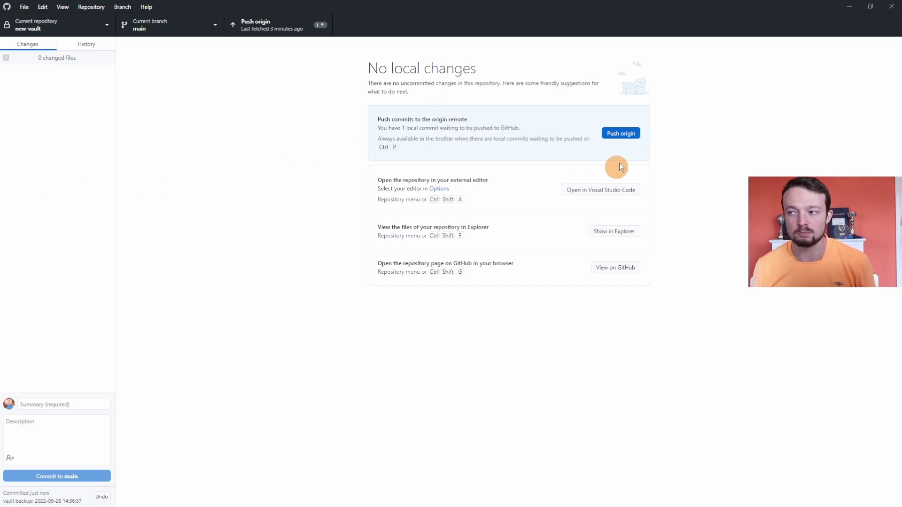
Push the vault backup commit to origin from GitHub Desktop
left_click(614, 134)
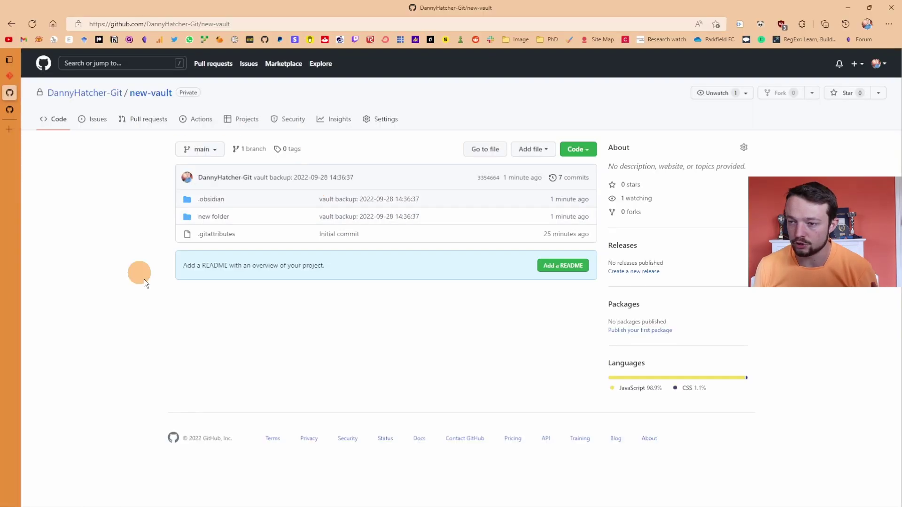
Open the 'new folder' directory in the new-vault repository on GitHub
left_click(220, 217)
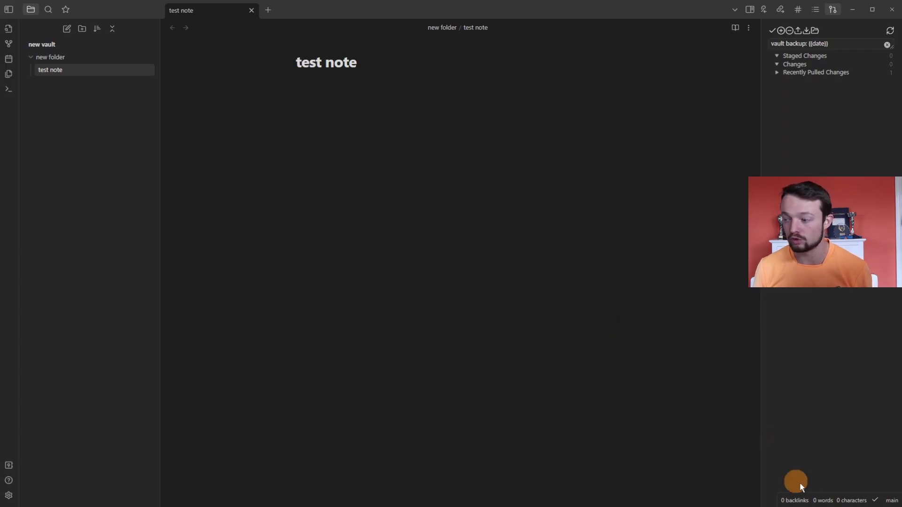
Check the vault's last Git update time from the status bar check mark
mouse_move(876, 503)
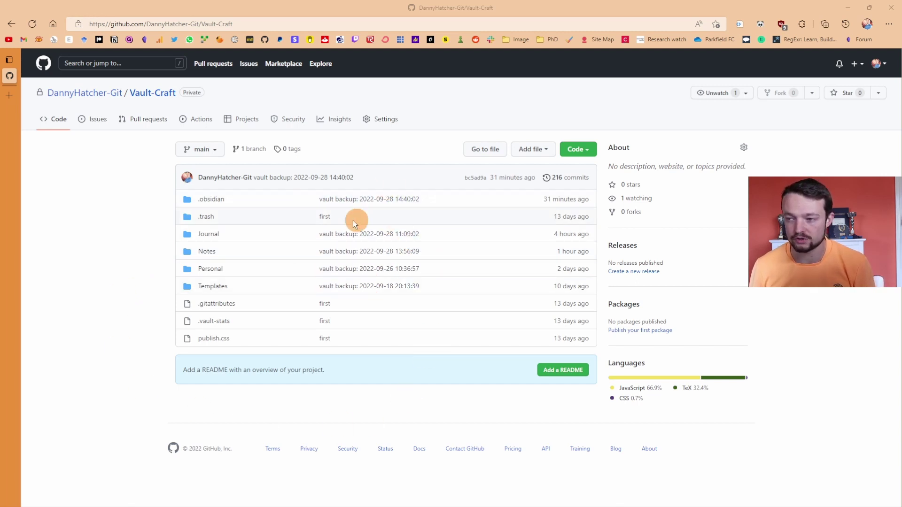
left_click(380, 237)
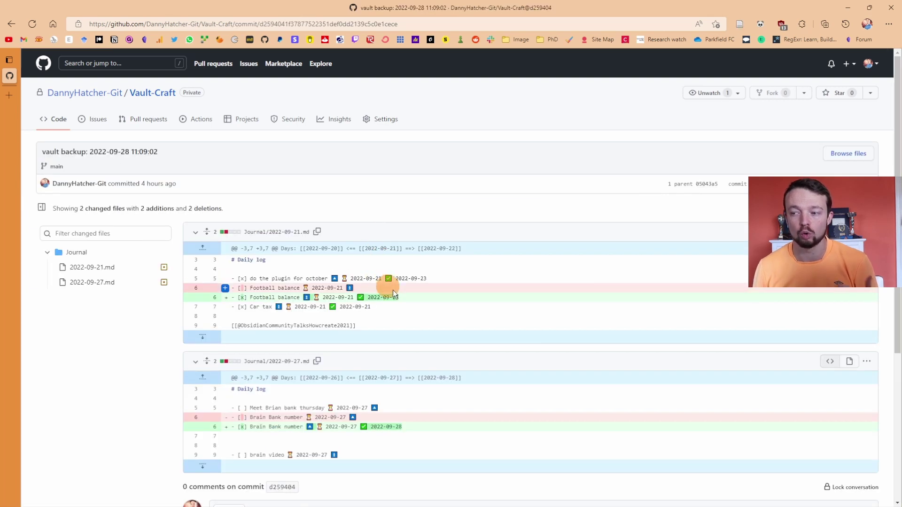
scroll(393, 290, "down", 3)
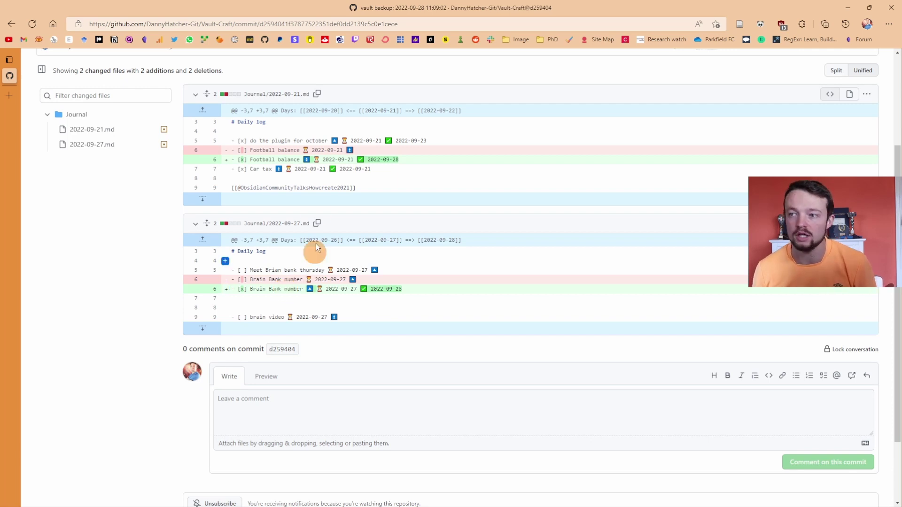
key("alt+Left")
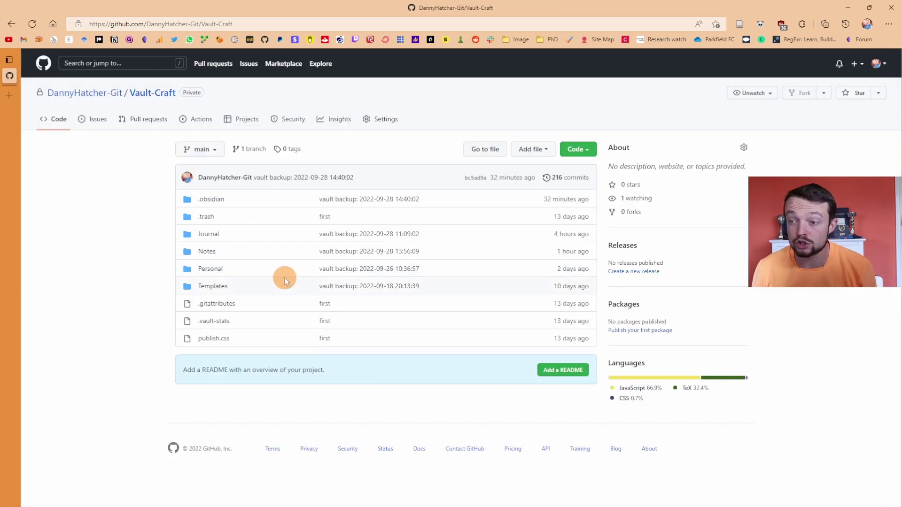
left_click(206, 253)
scroll(354, 314, "down", 10)
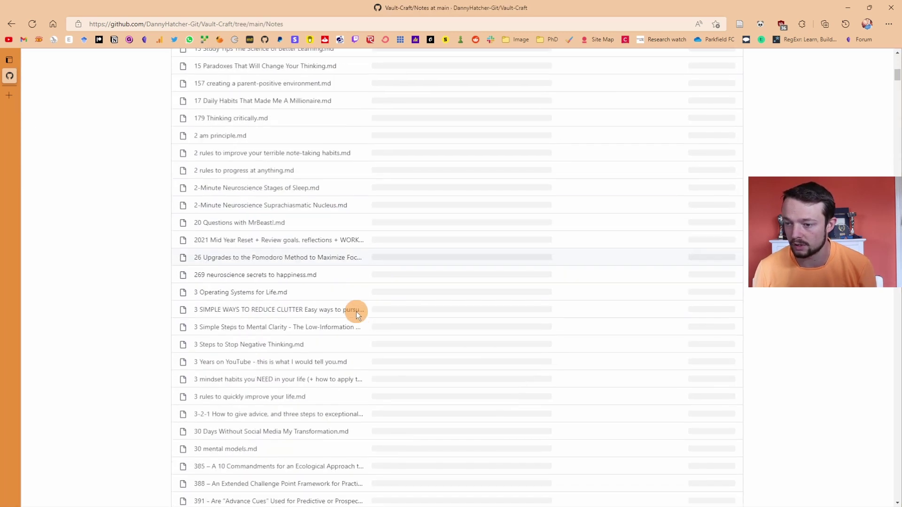
left_click(270, 323)
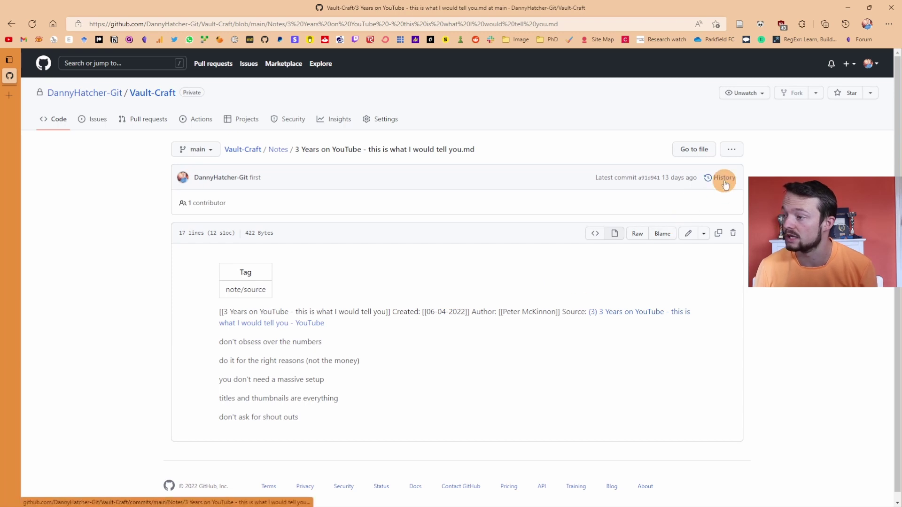
left_click(724, 181)
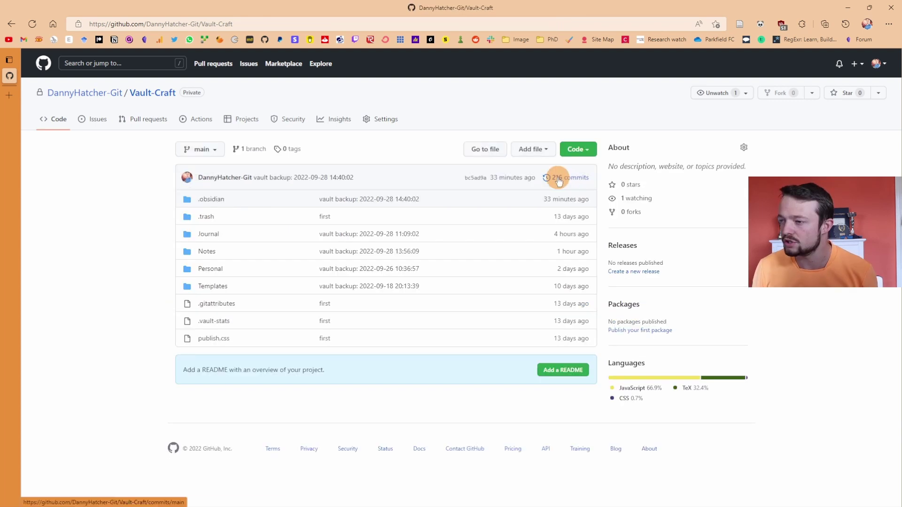
left_click(567, 180)
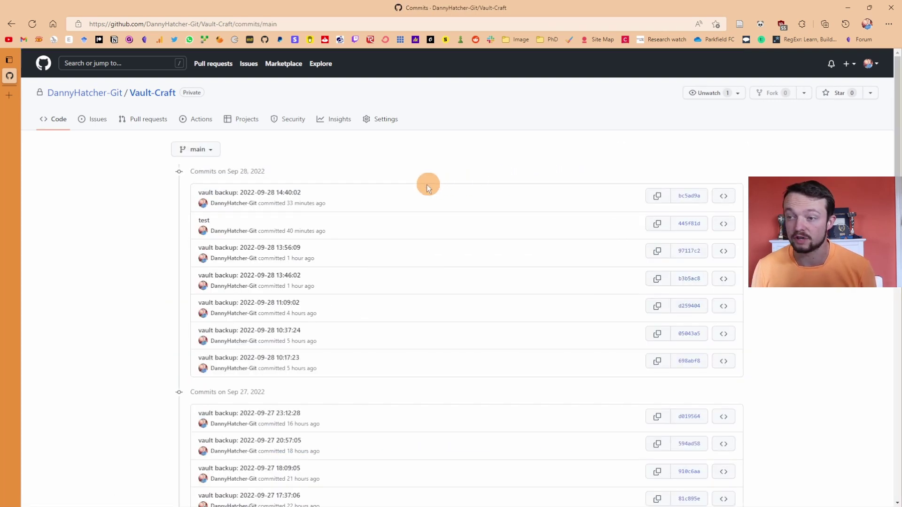
scroll(388, 247, "down", 15)
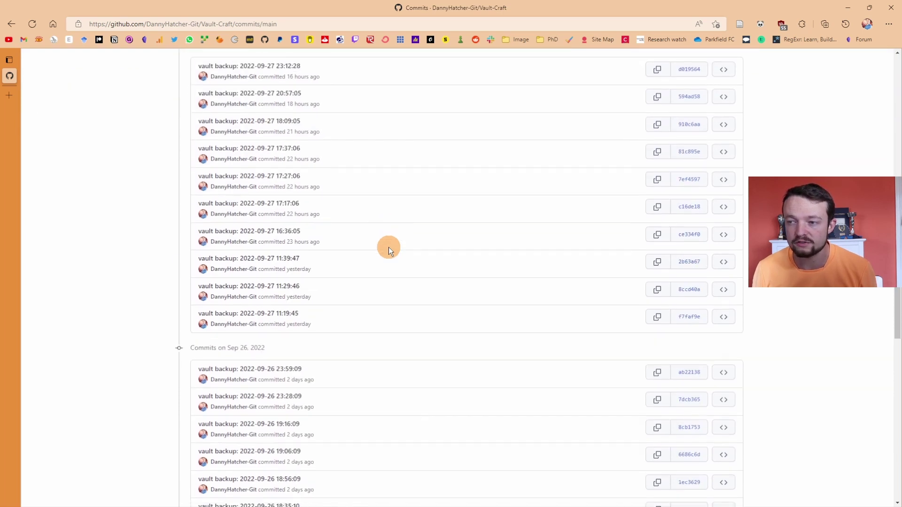
scroll(390, 213, "down", 3)
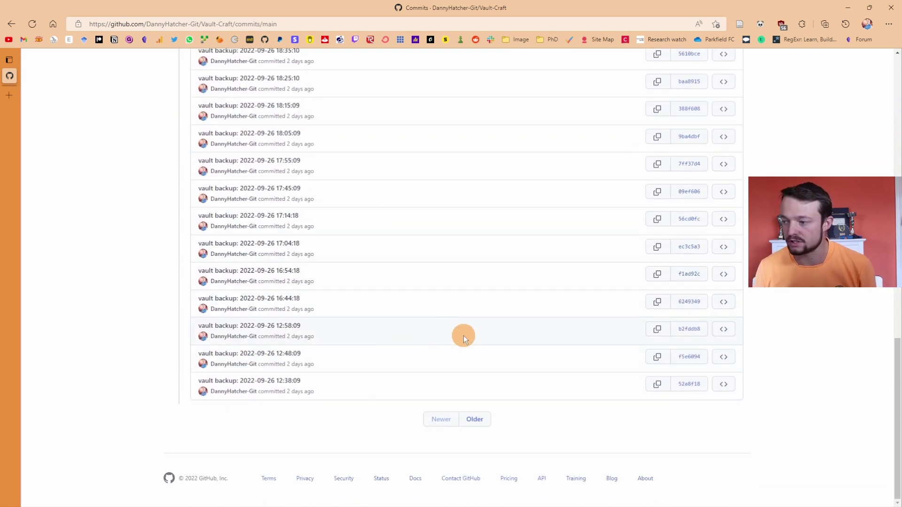
scroll(464, 335, "up", 18)
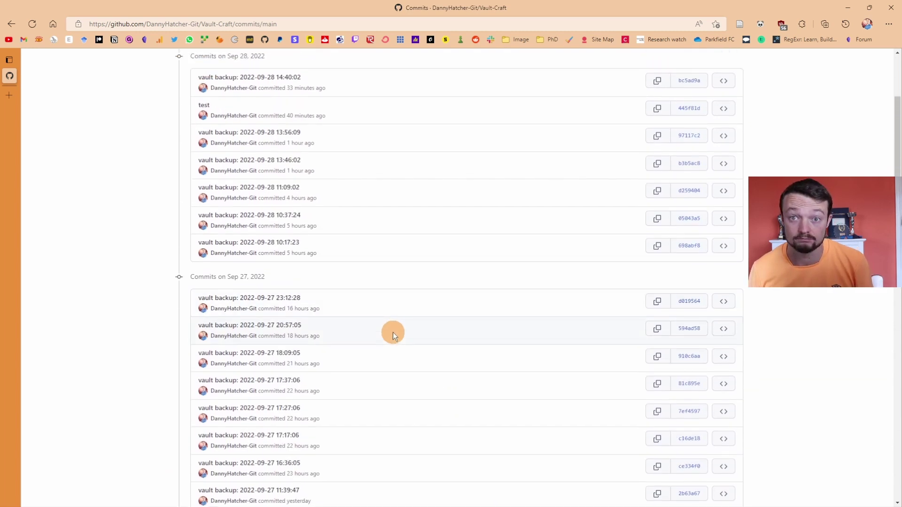
key("alt+Left")
left_click(405, 301)
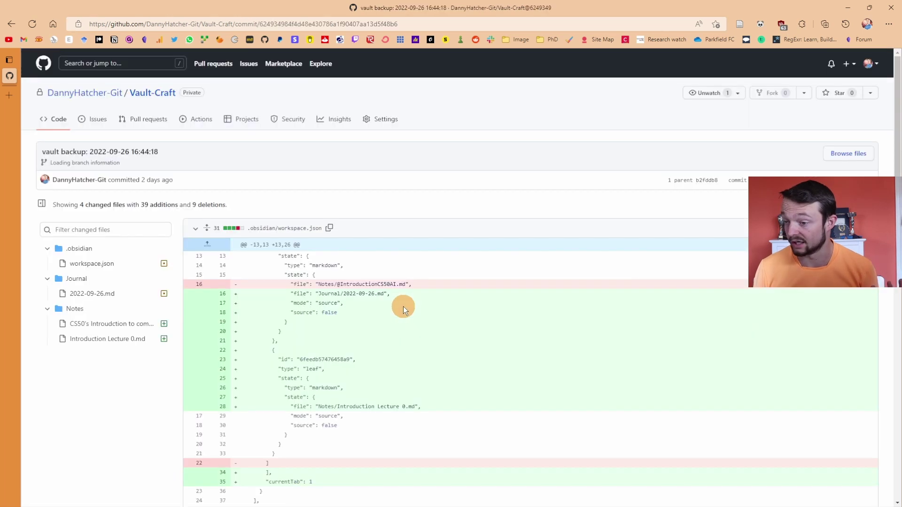
Jump through the Journal 2022-09-26.md diff to the Introduction Lecture 0.md diff
scroll(433, 233, "down", 3)
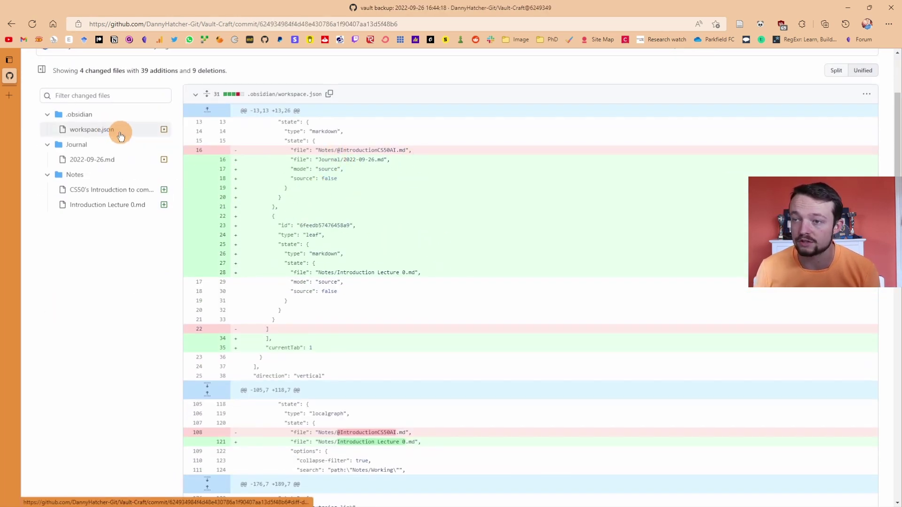
left_click(114, 161)
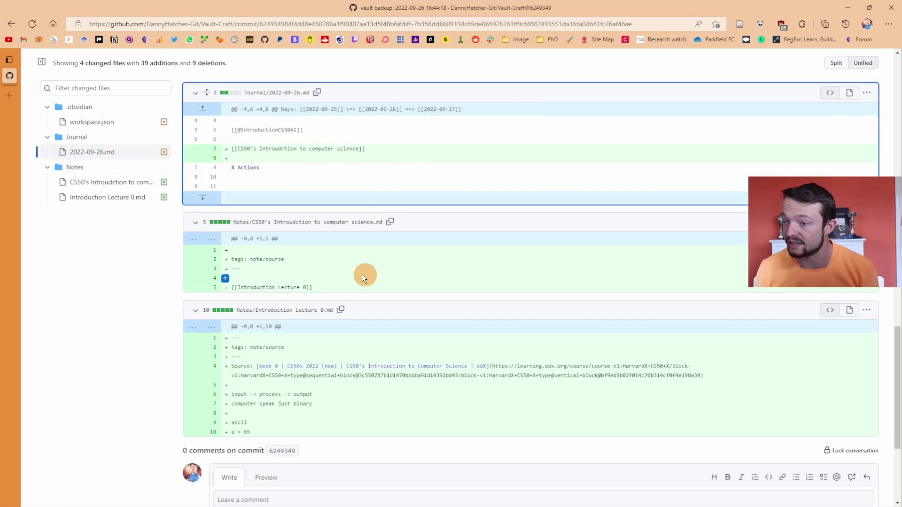
scroll(377, 353, "down", 3)
scroll(356, 280, "up", 3)
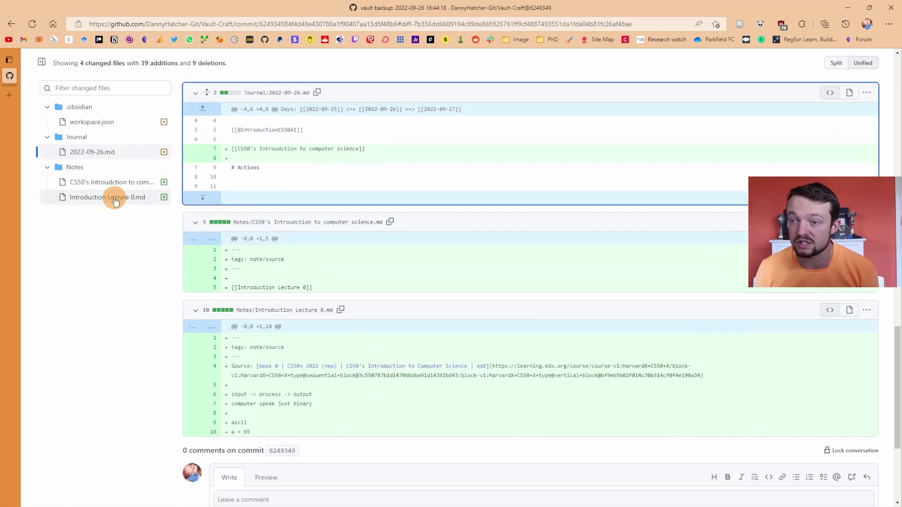
left_click(114, 199)
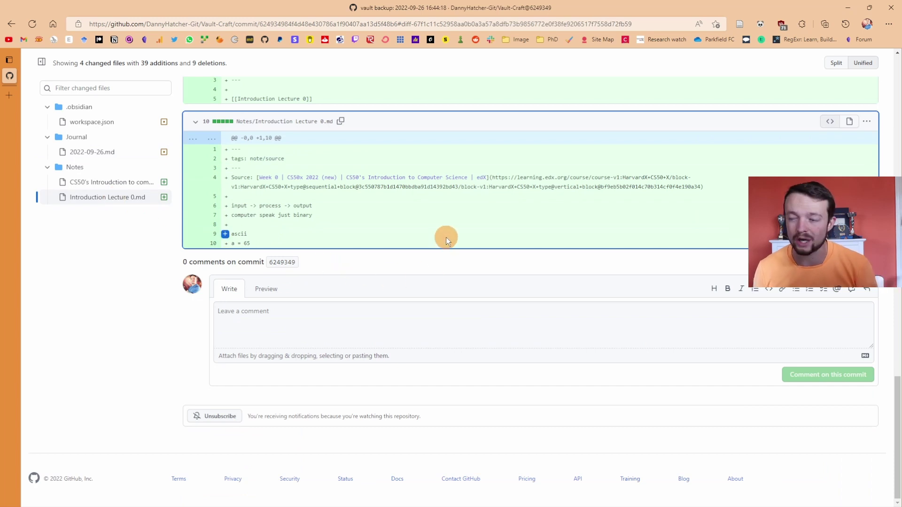